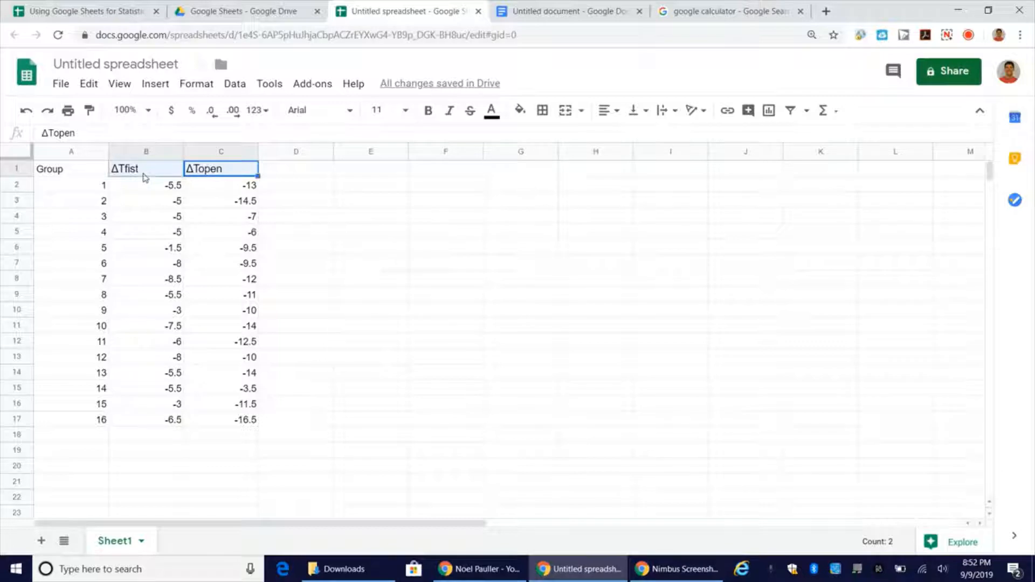
Step: Copy the ΔTfist and ΔTopen headers from row 1 into cells B18 and C18 below the data
key("ctrl+c")
left_click(142, 436)
key("ctrl+v")
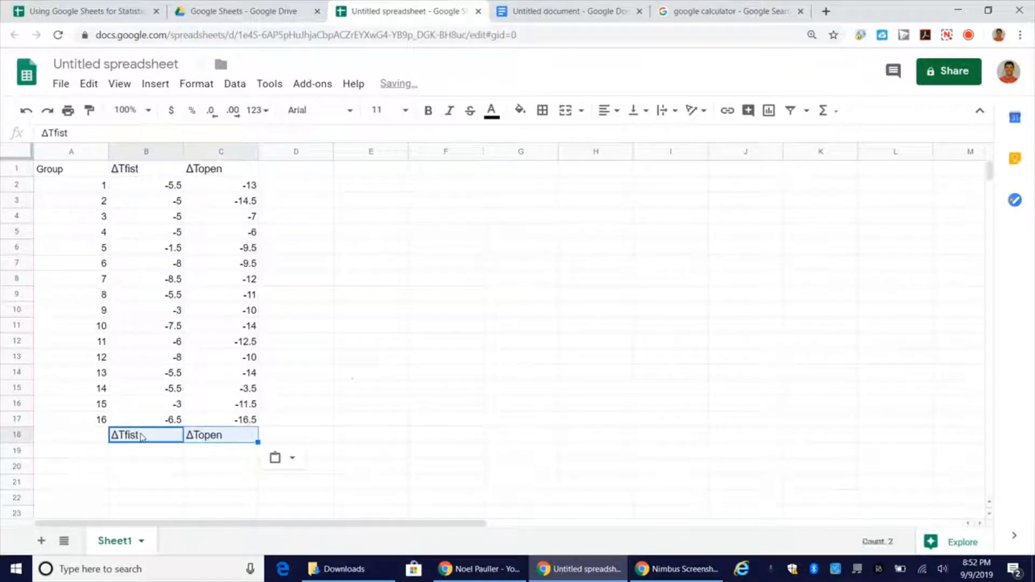
left_click(438, 381)
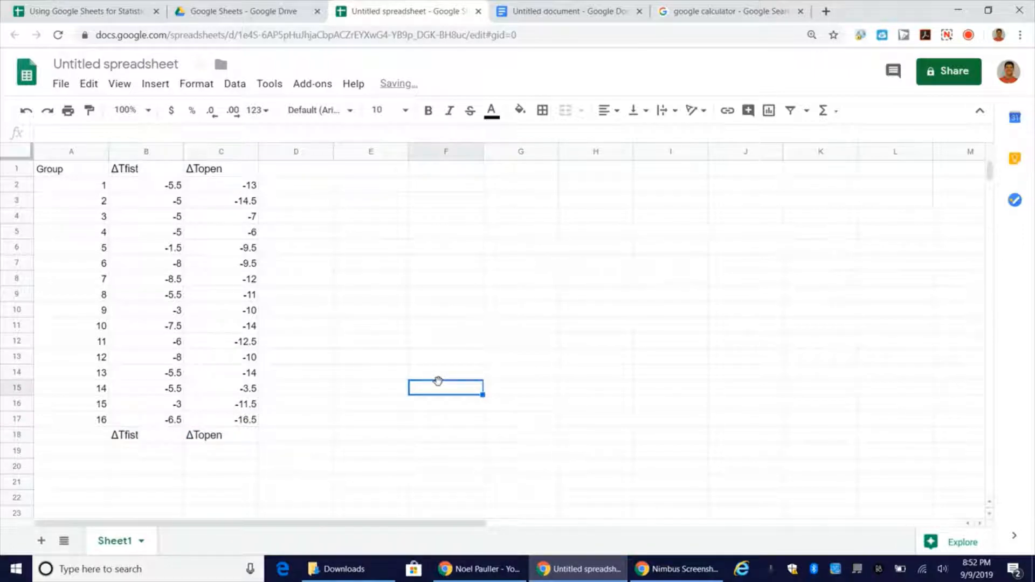
Step: Label cell A19 "Average" as the row heading below the group numbers
left_click(79, 457)
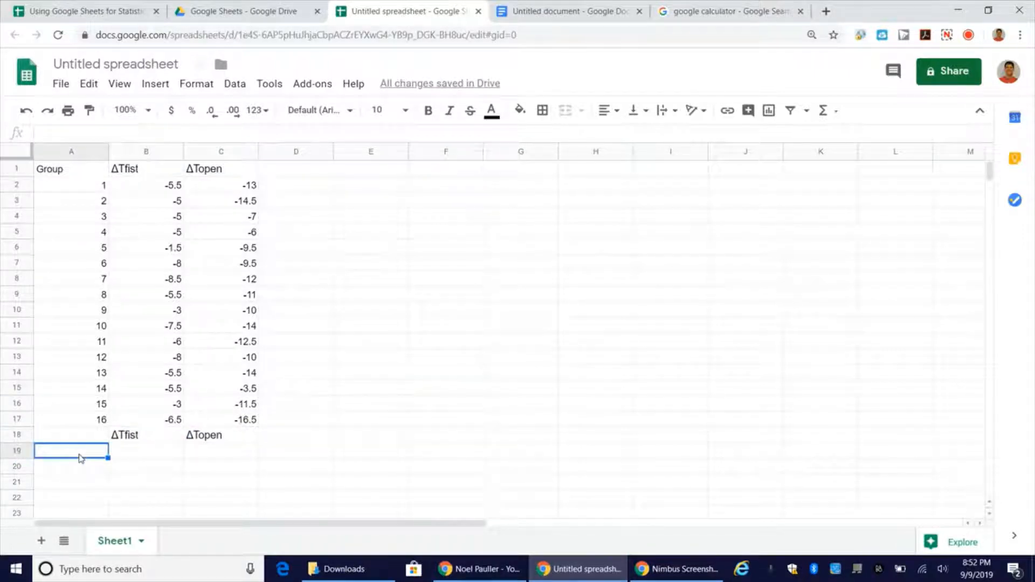
type("Avera")
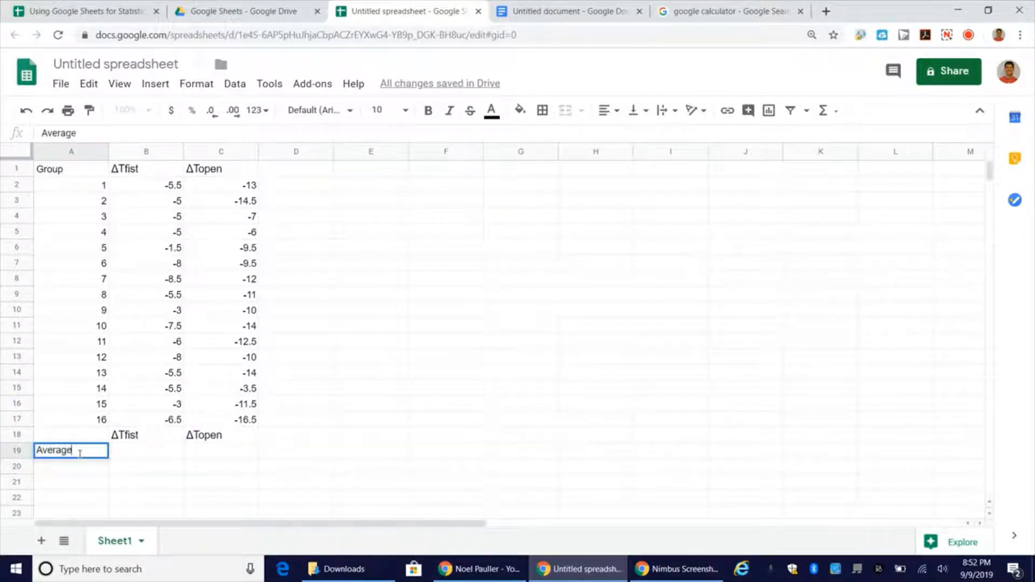
type("ge")
left_click(156, 452)
left_click(226, 454)
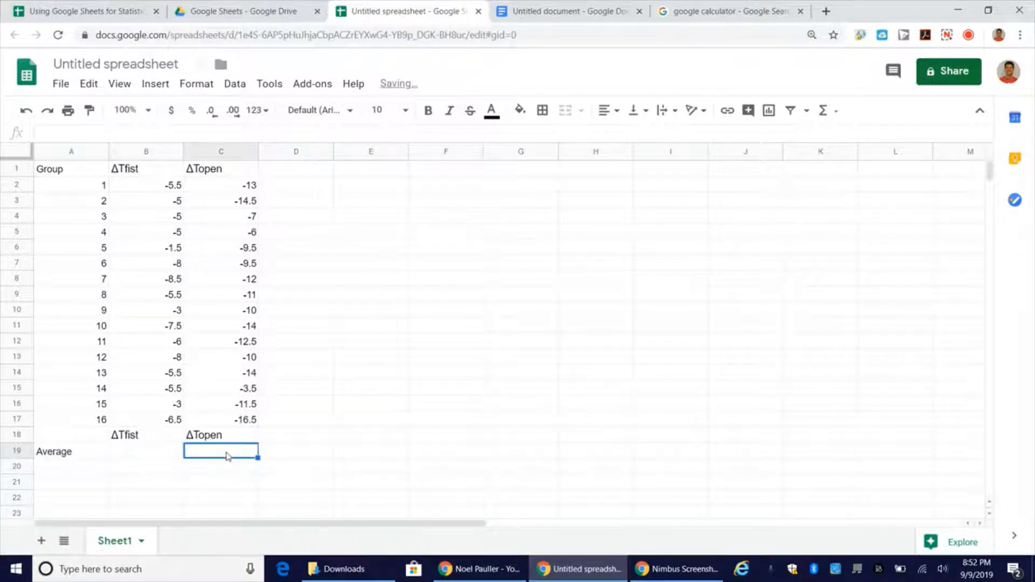
left_click_drag(165, 185, 173, 421)
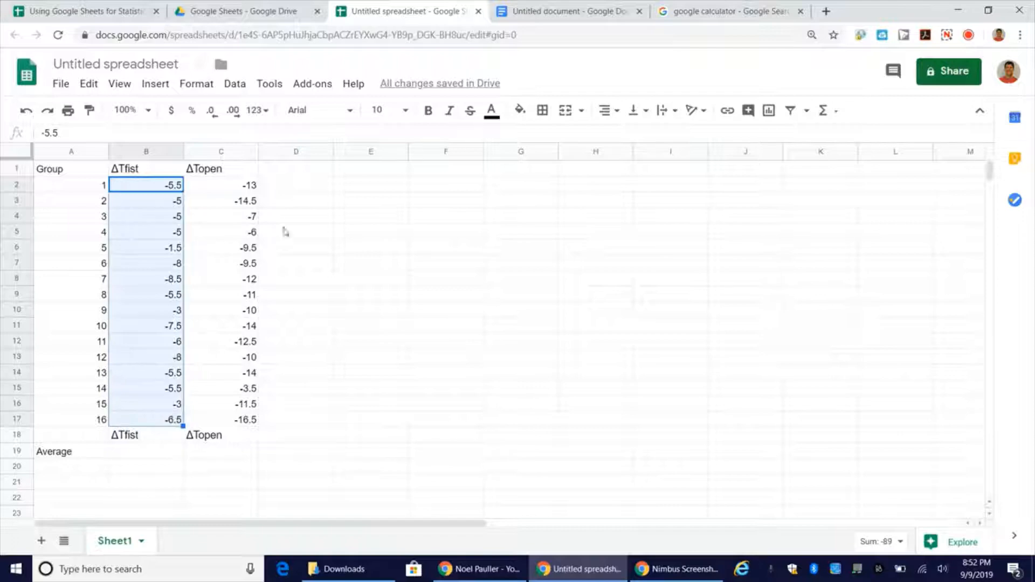
left_click_drag(242, 188, 249, 421)
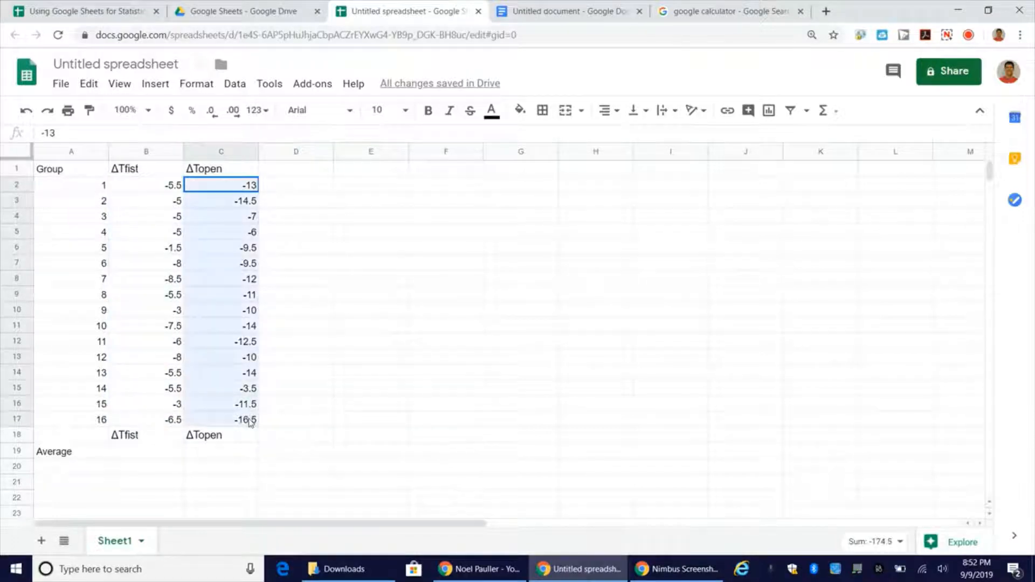
Step: Calculate the average of the ΔTfist values in B19 with the AVERAGE function over B2:B17
left_click(155, 457)
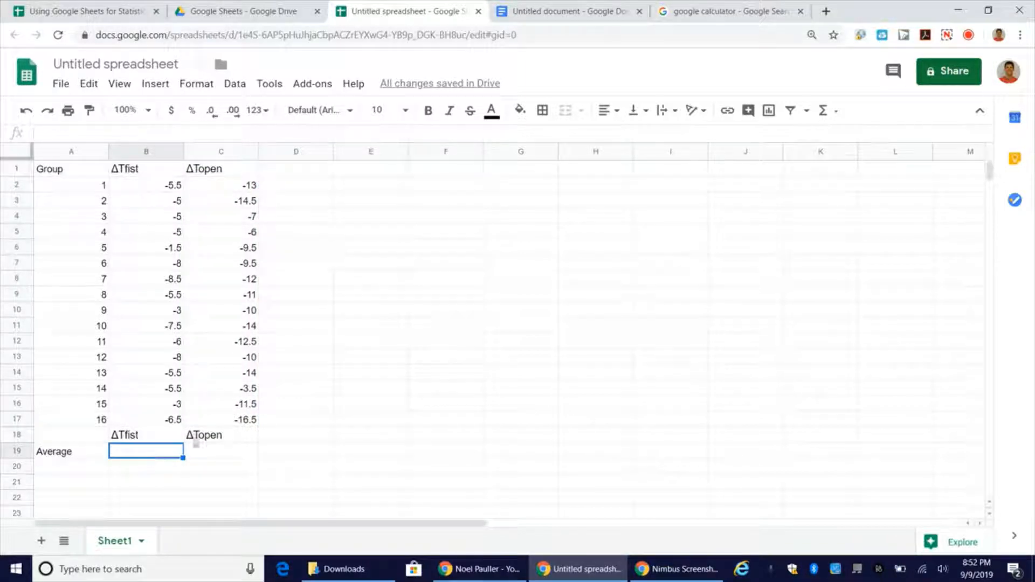
left_click(834, 111)
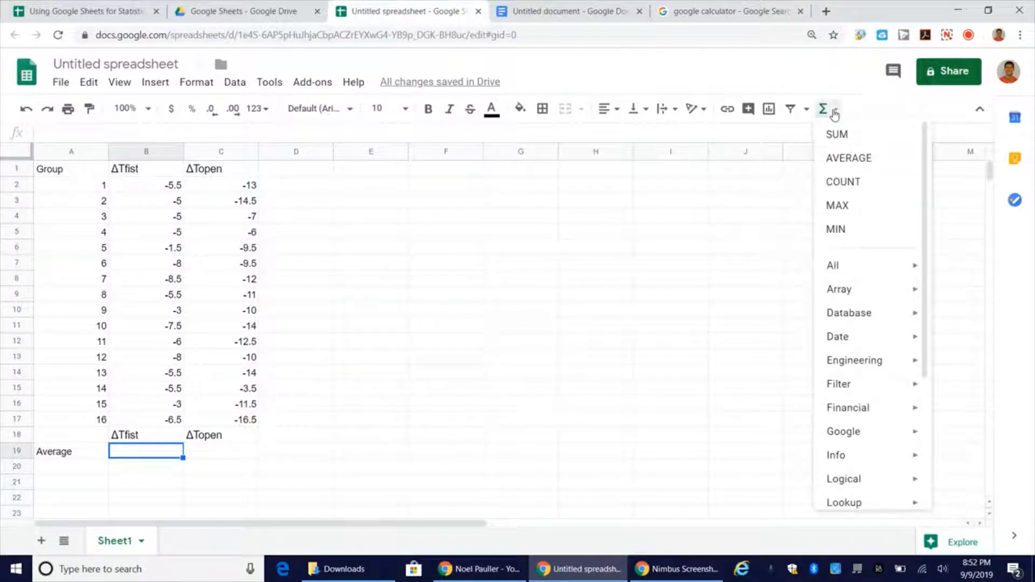
left_click(849, 157)
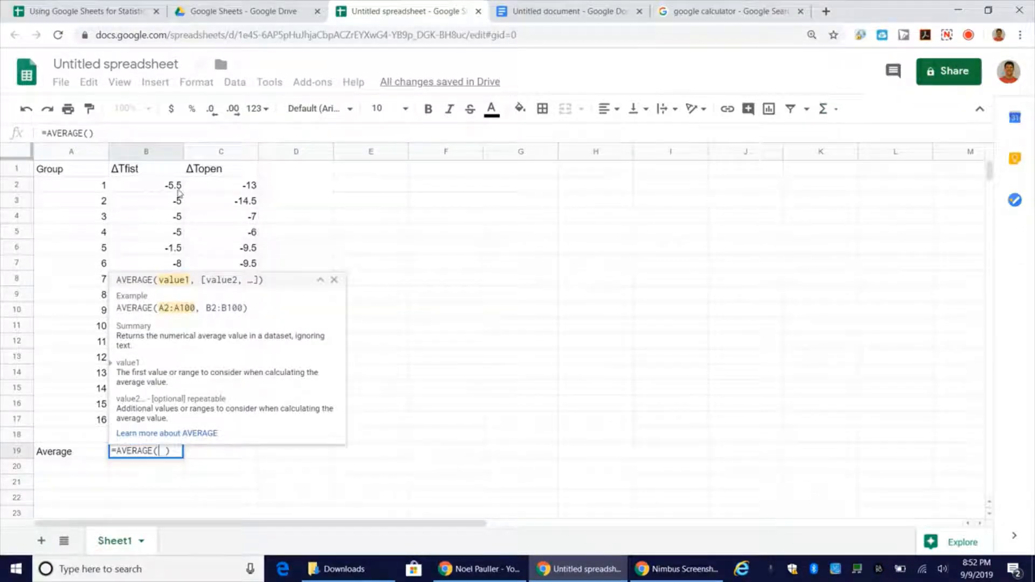
left_click_drag(154, 193, 165, 429)
key("Return")
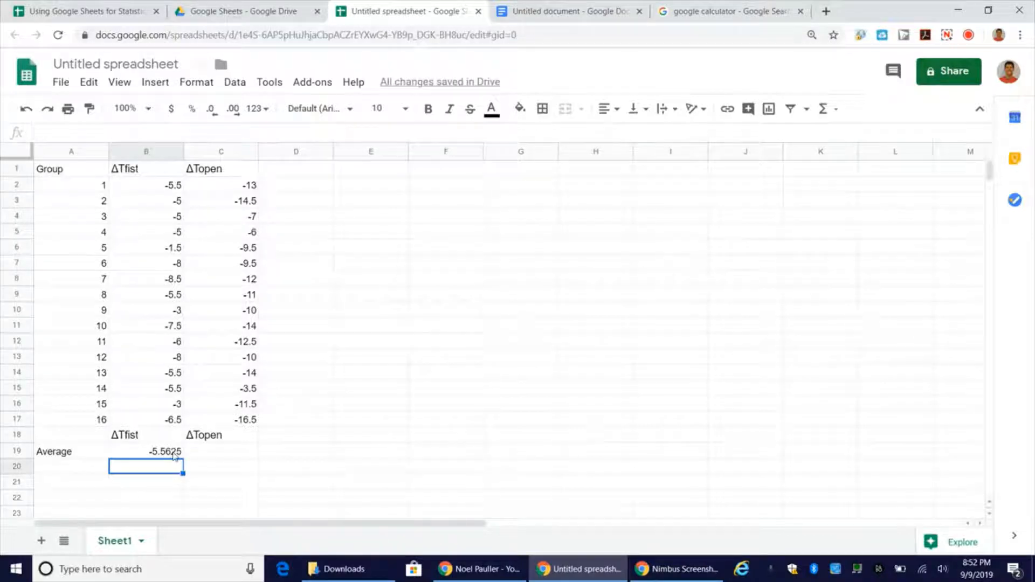
Step: Display the ΔTfist average in B19 with one decimal place
left_click(172, 456)
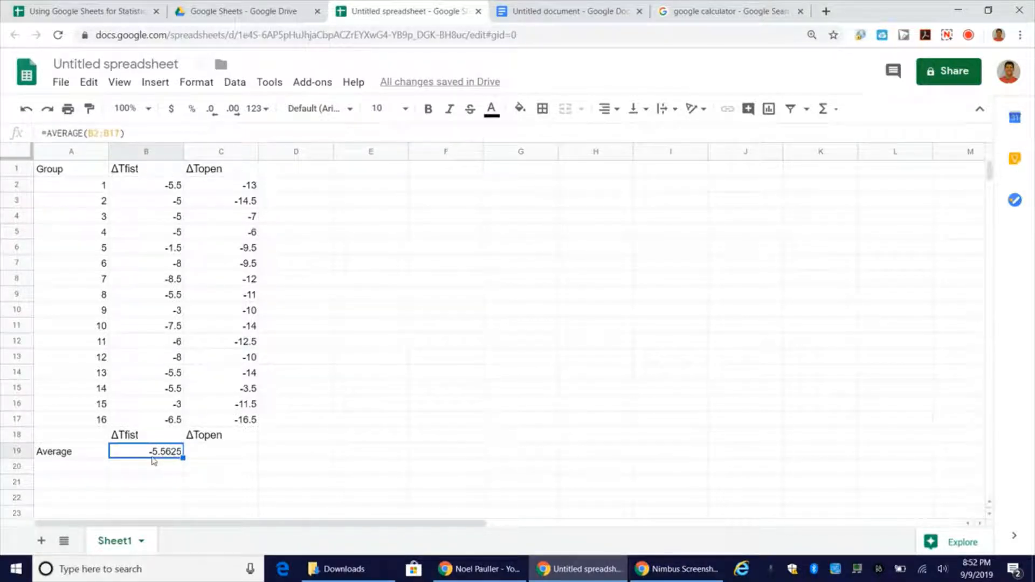
left_click(214, 113)
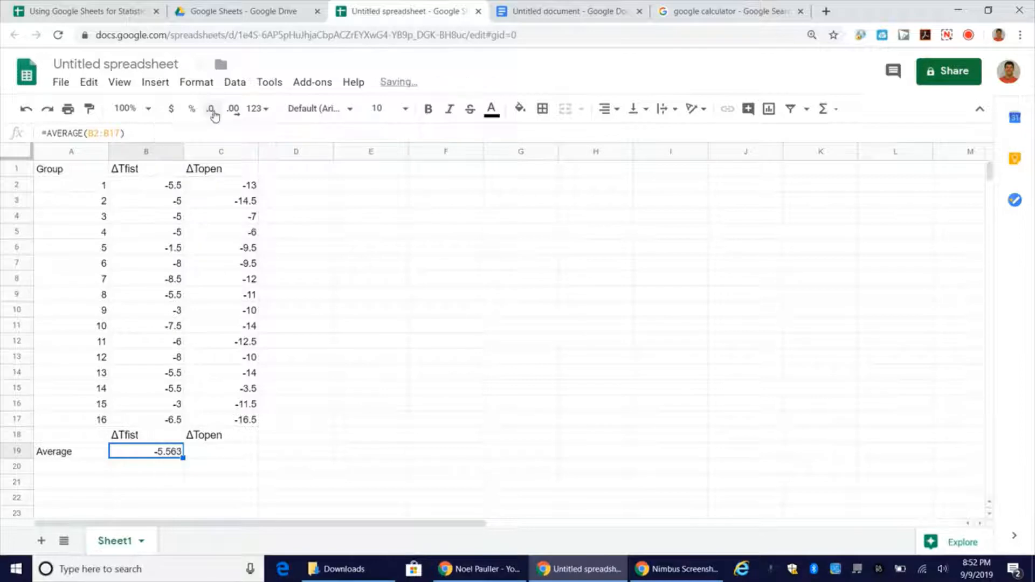
left_click(215, 114)
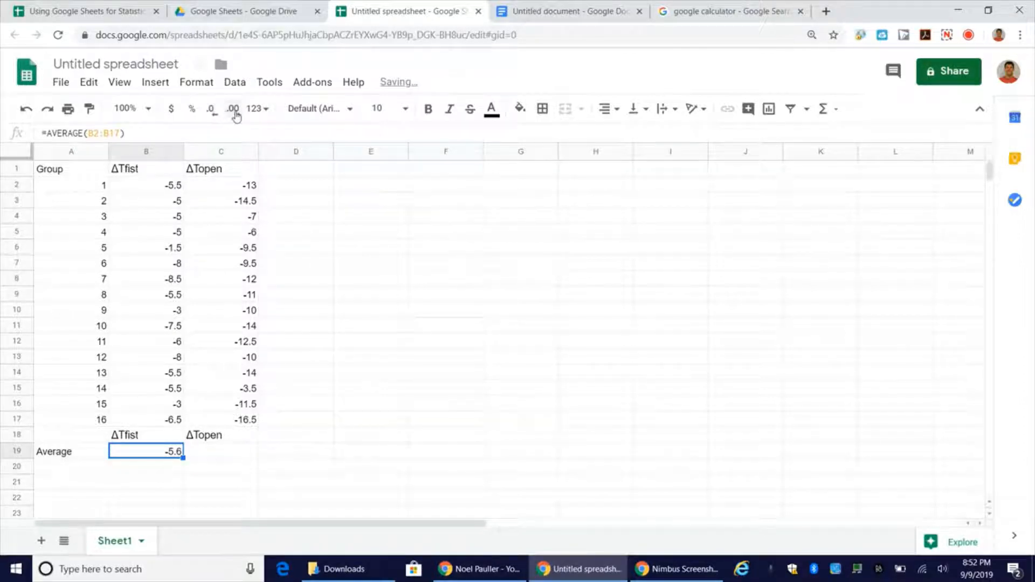
left_click(235, 111)
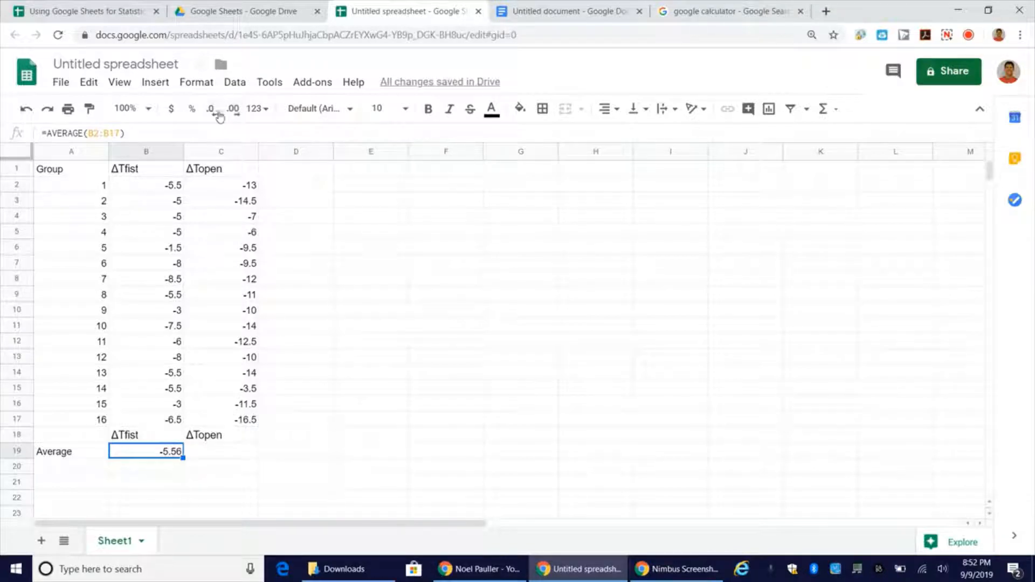
left_click(212, 113)
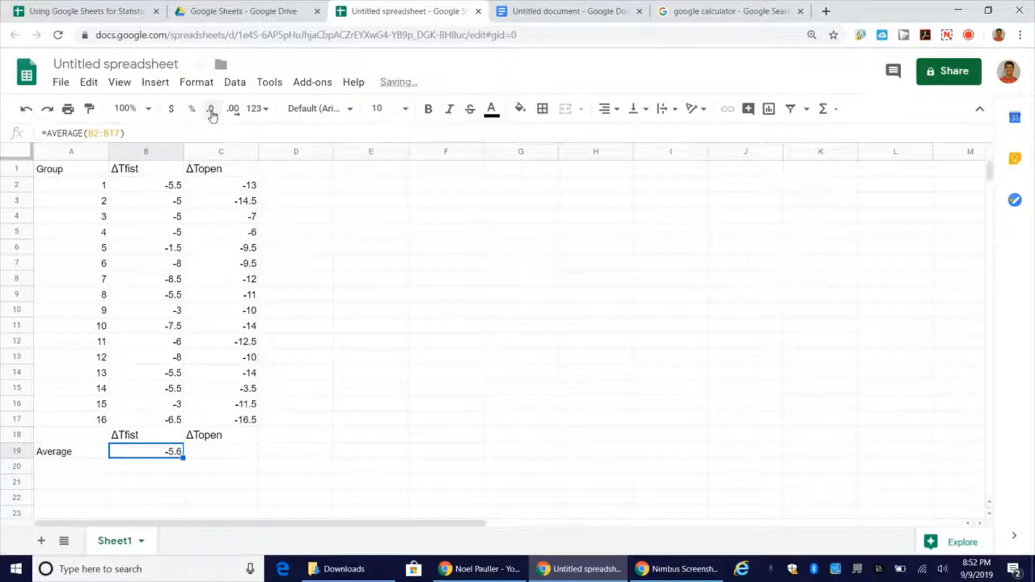
Step: Calculate the average of the ΔTopen values in C19 with the AVERAGE function over C2:C17
left_click(239, 452)
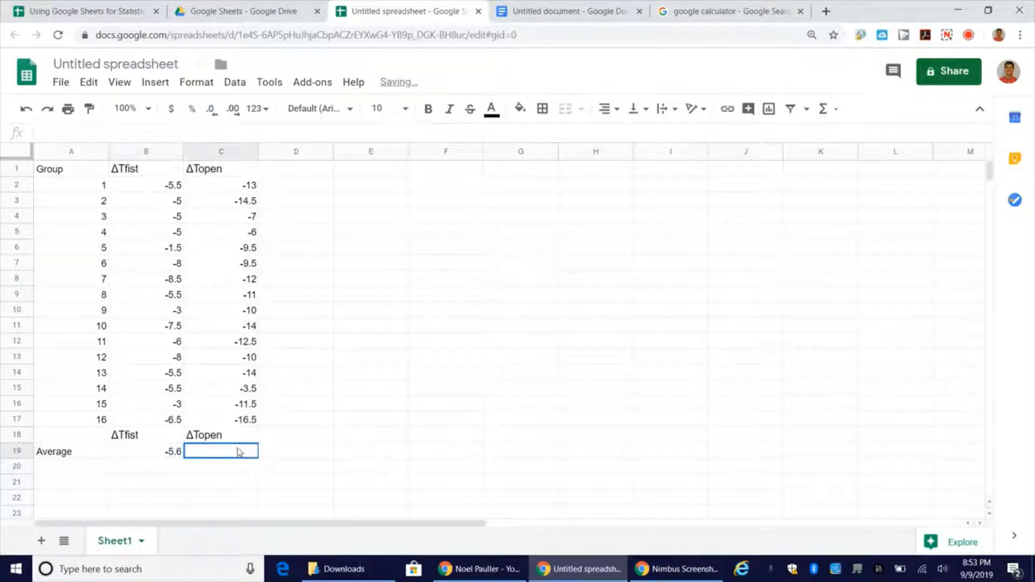
left_click(835, 109)
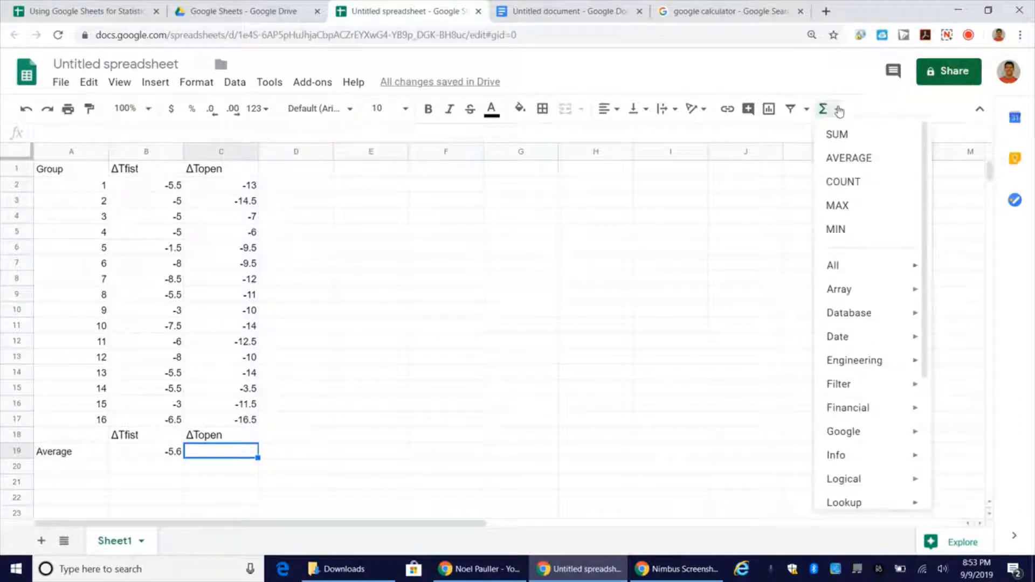
left_click(844, 157)
left_click(214, 188)
left_click_drag(214, 188, 233, 425)
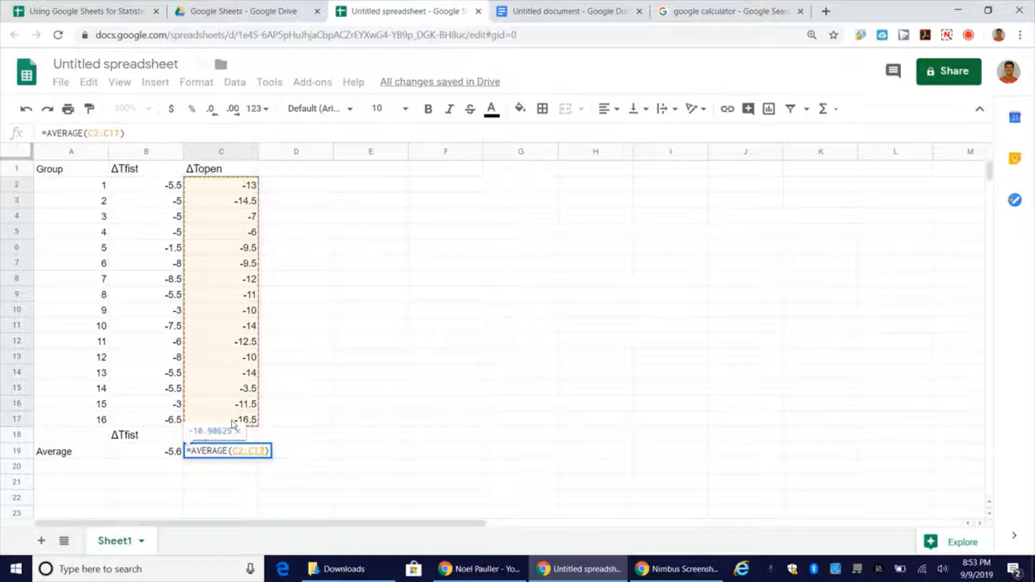
key("Return")
Step: Display the ΔTopen average in C19 with one decimal place
left_click(246, 454)
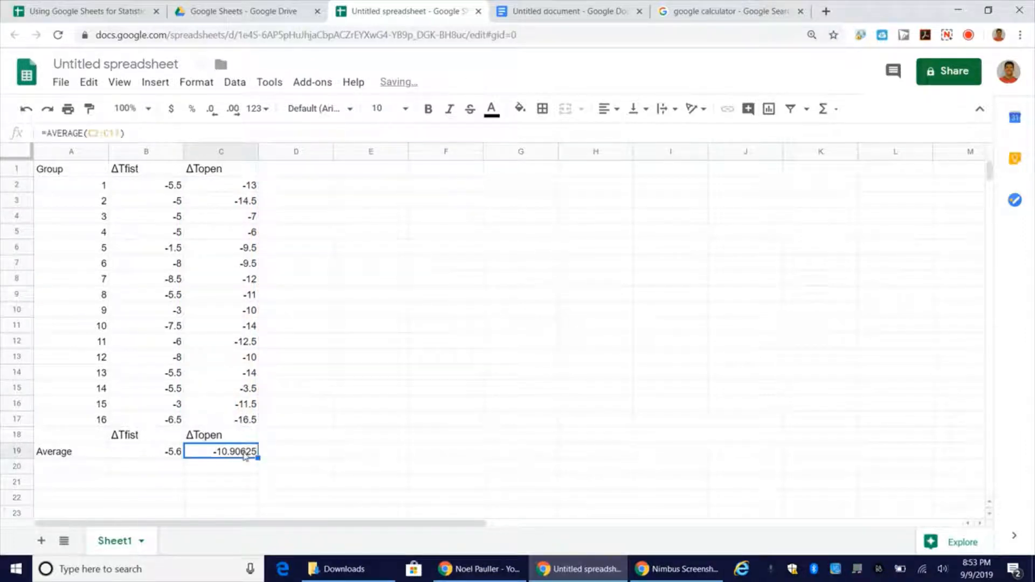
left_click(211, 110)
left_click(210, 111)
left_click(210, 111)
left_click(210, 110)
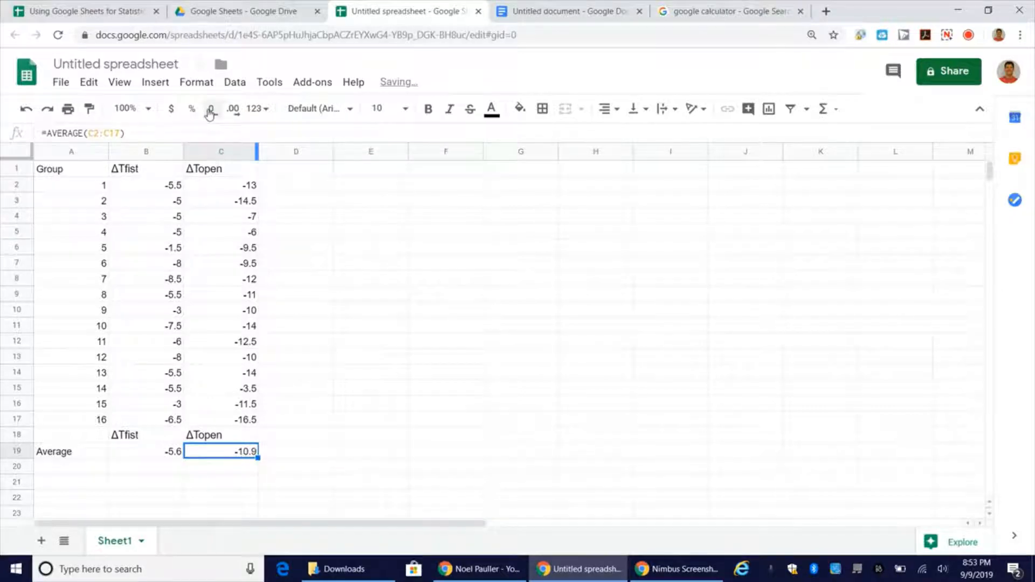
Step: Label cell A20 "Standard Deviation" and widen column A so the whole label fits
left_click(88, 469)
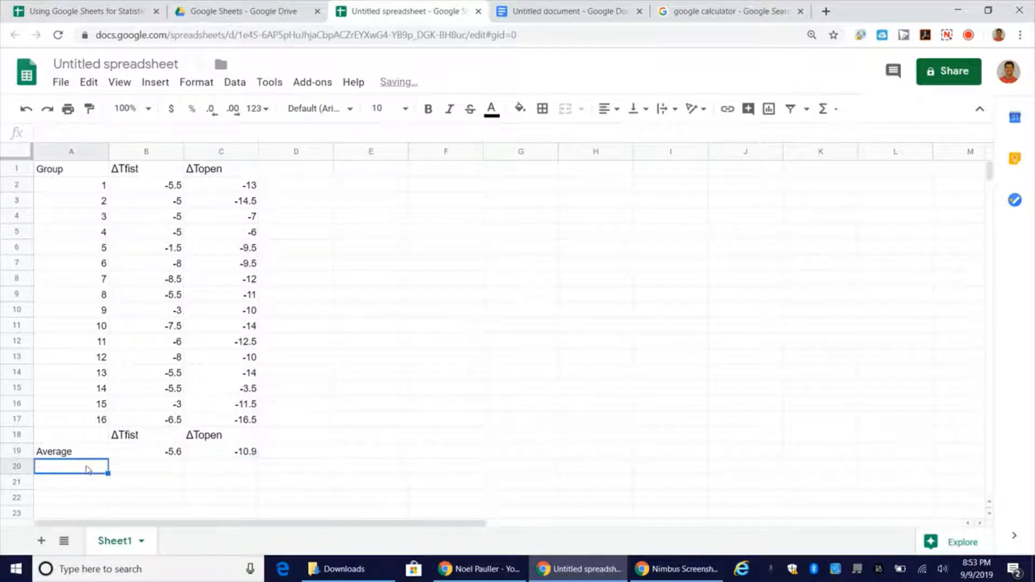
type("Stan")
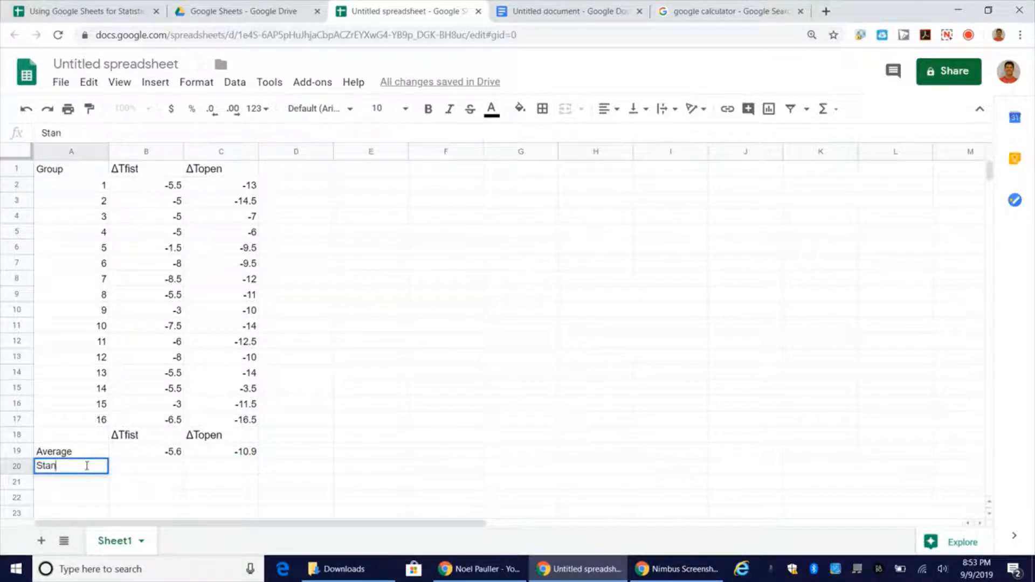
type("dard Dev")
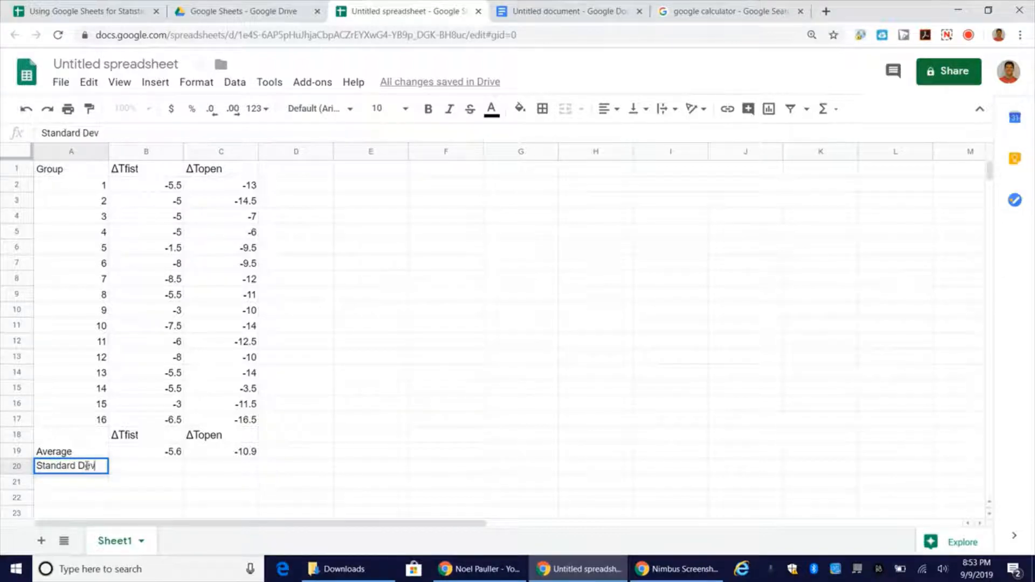
type("iation")
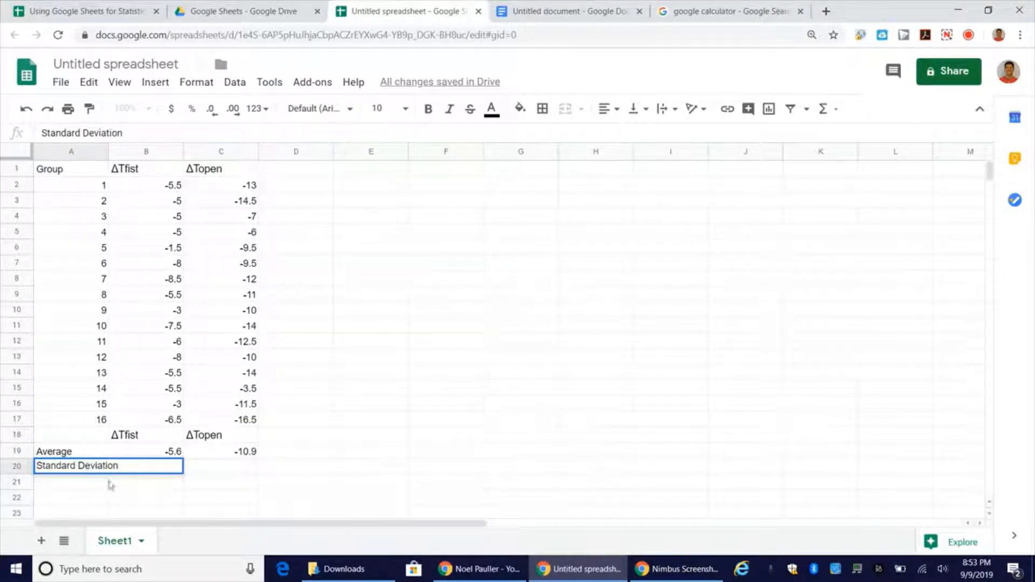
left_click(268, 485)
left_click_drag(106, 151, 132, 153)
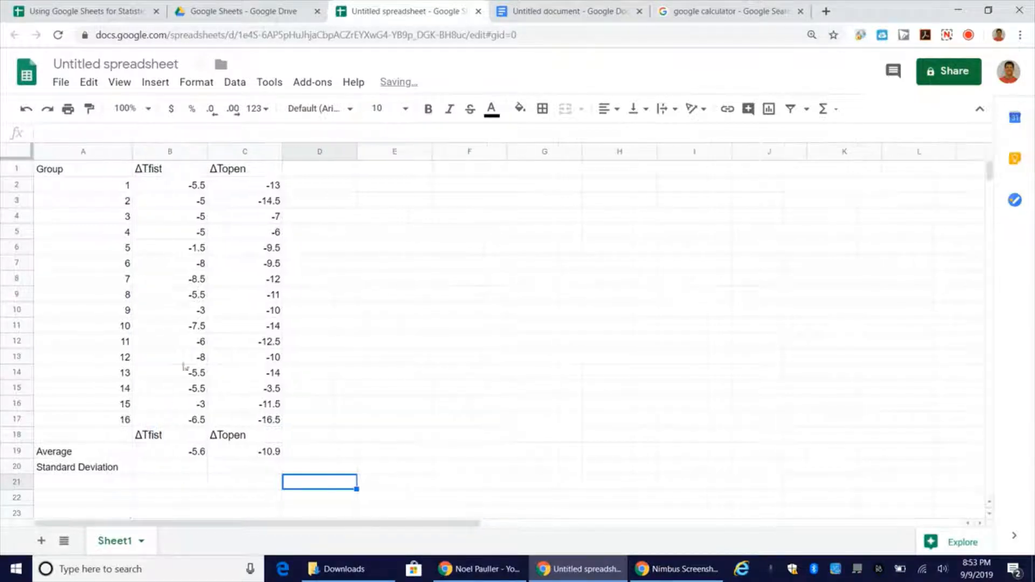
Step: Calculate the standard deviation of the ΔTfist values in B20 with the STDEVA function over B2:B17
left_click(180, 472)
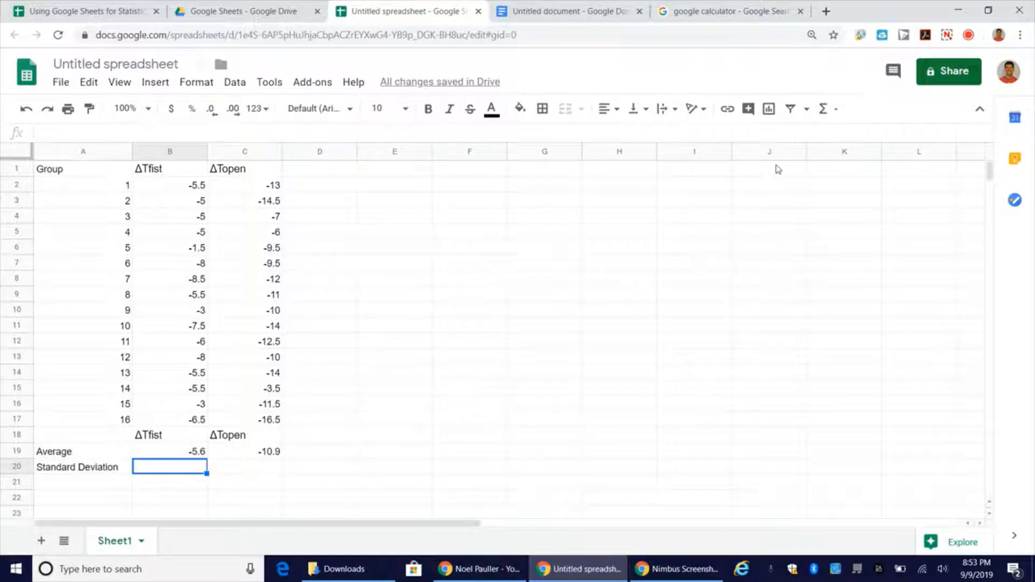
left_click(834, 110)
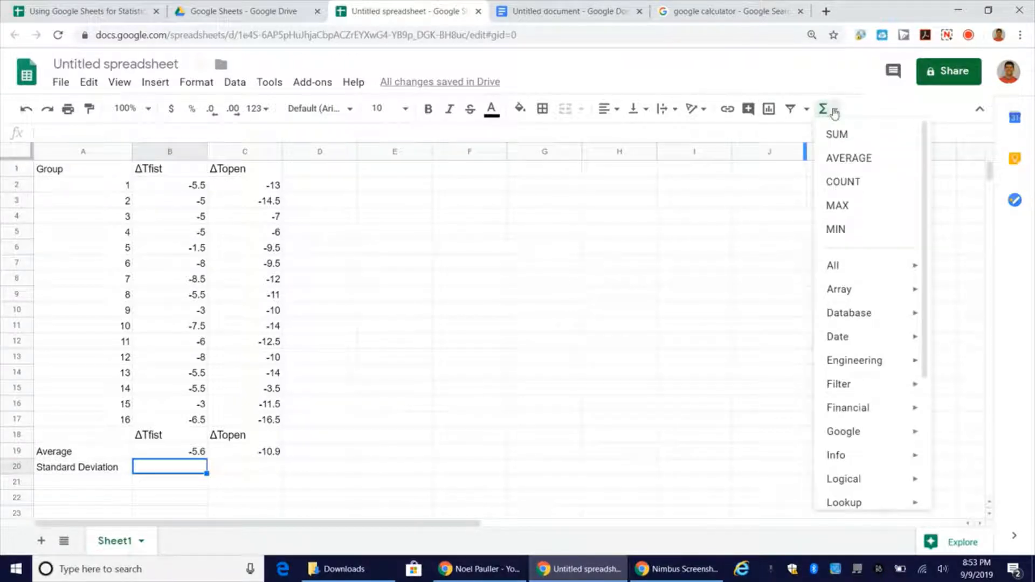
mouse_move(871, 271)
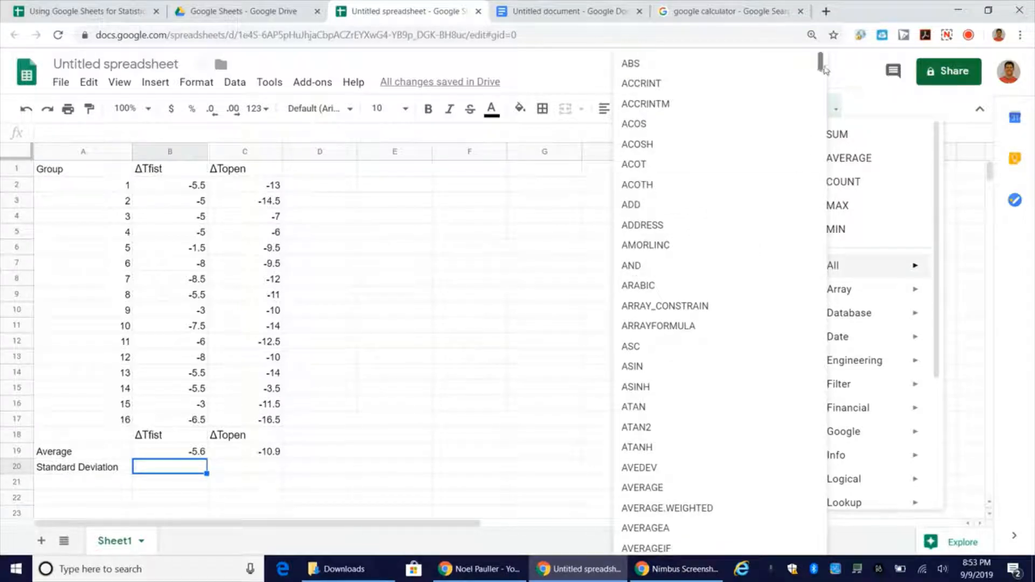
left_click_drag(821, 63, 823, 480)
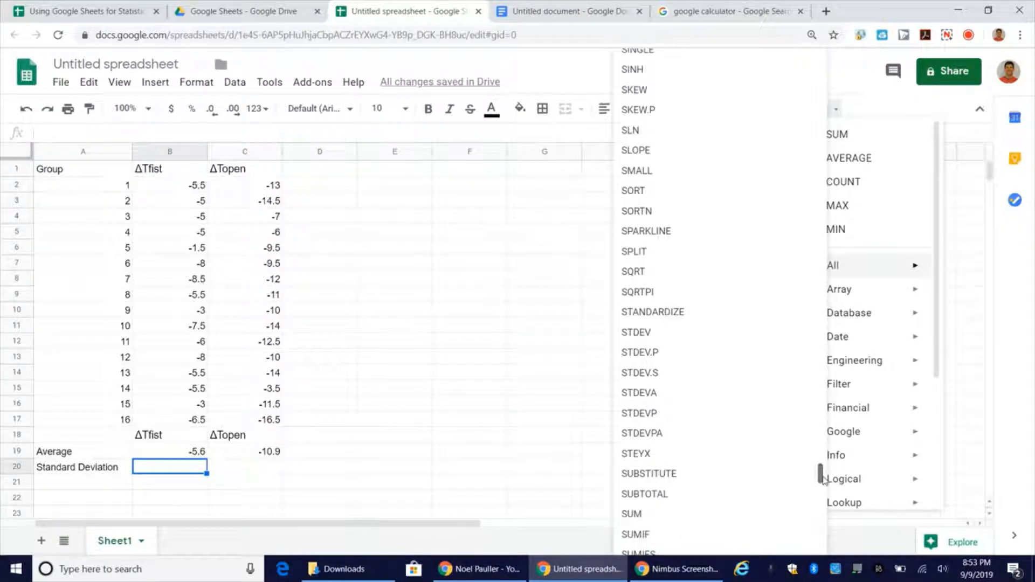
left_click(677, 398)
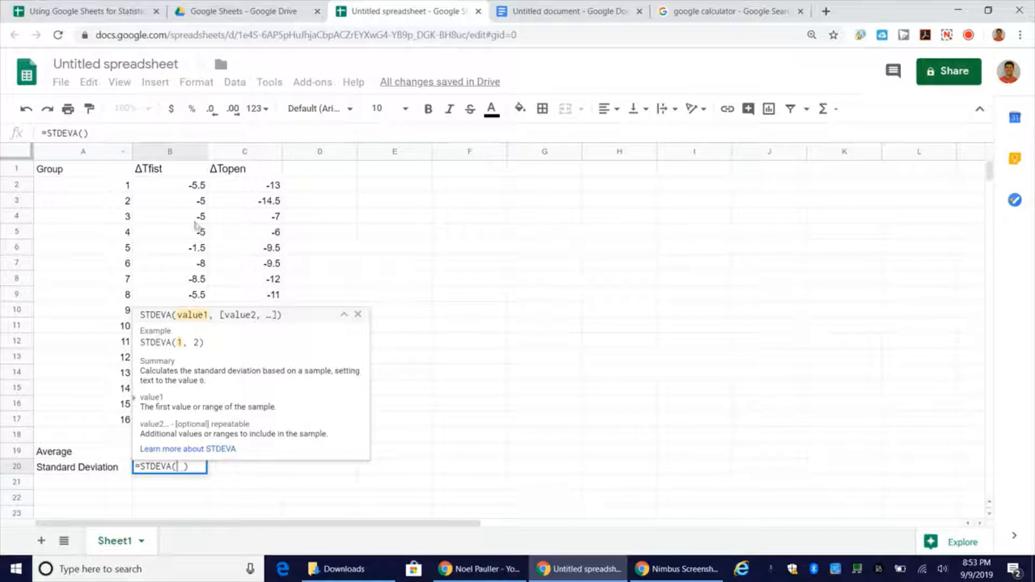
left_click_drag(186, 189, 187, 419)
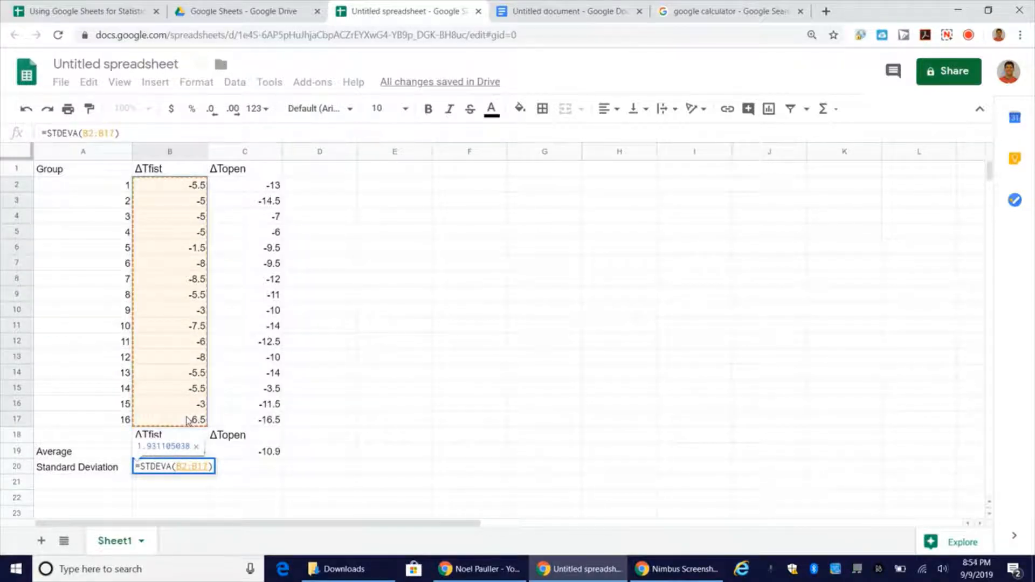
key("Return")
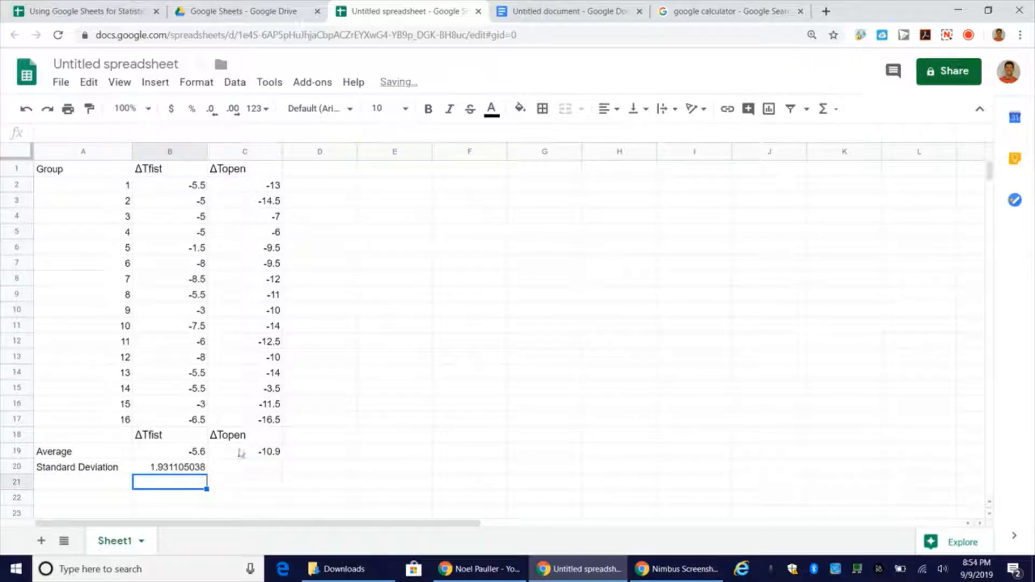
Step: Display the ΔTfist standard deviation in B20 with one decimal place
left_click(189, 473)
left_click(212, 113)
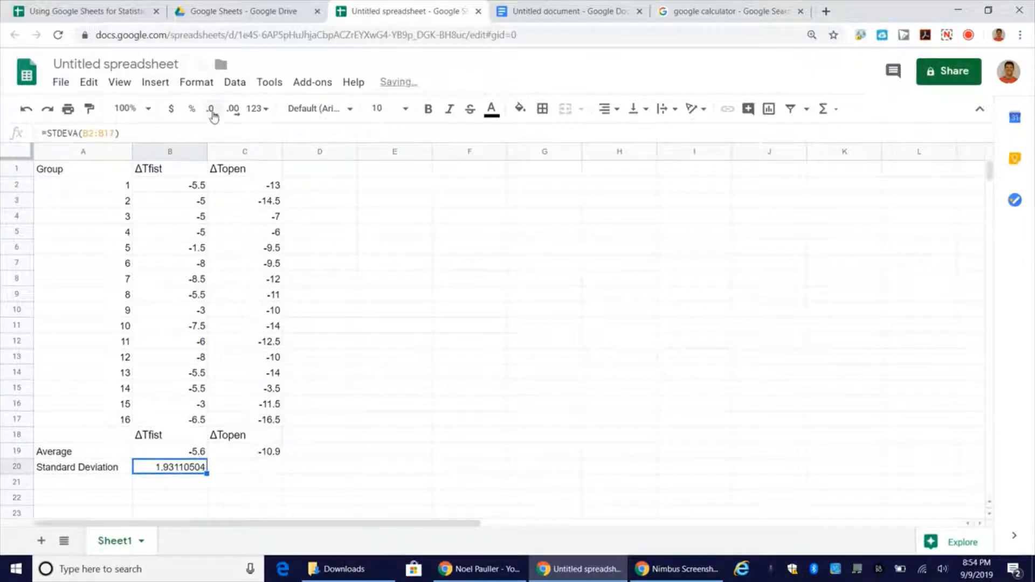
left_click(212, 113)
left_click(212, 113)
left_click(212, 114)
left_click(213, 114)
left_click(213, 115)
Step: Calculate the standard deviation of the ΔTopen values in C20 with the STDEVA function over C2:C17
left_click(260, 475)
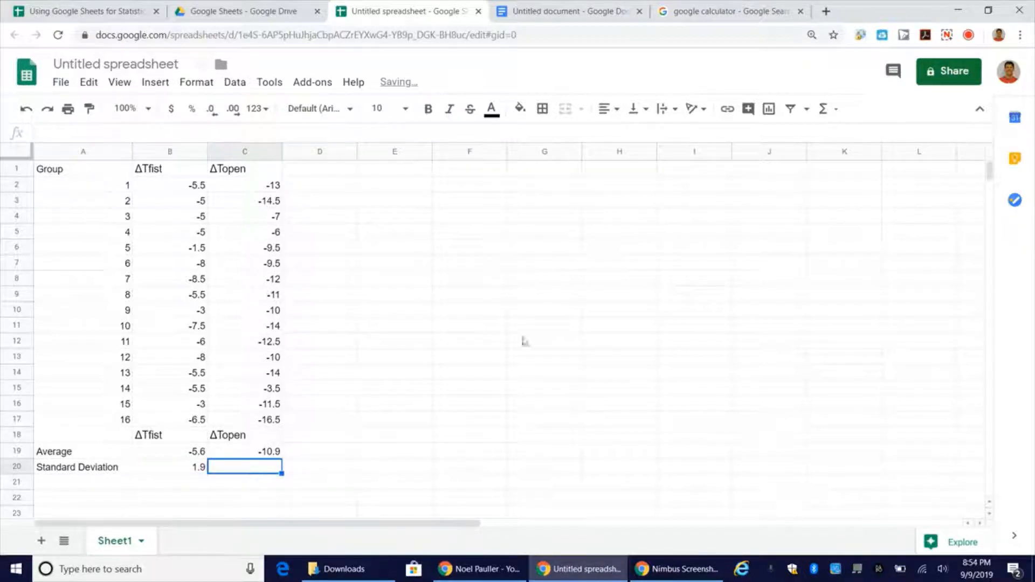
left_click(834, 112)
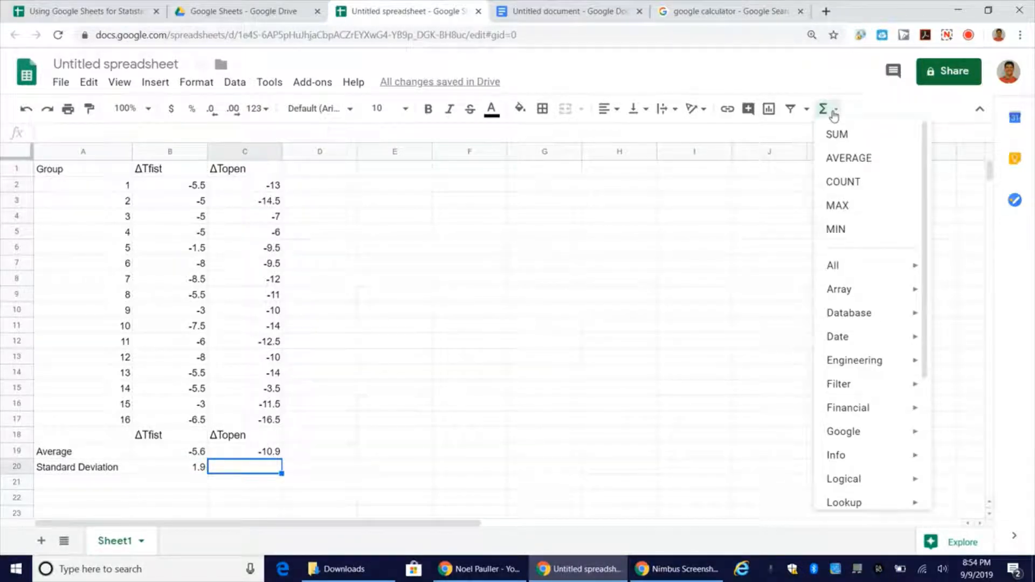
mouse_move(860, 264)
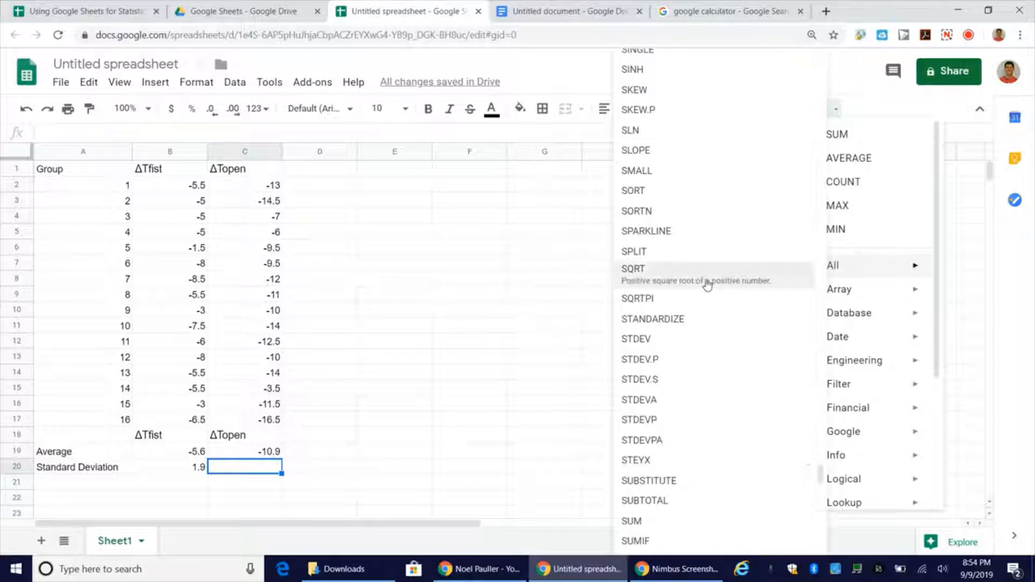
left_click(668, 406)
left_click(251, 189)
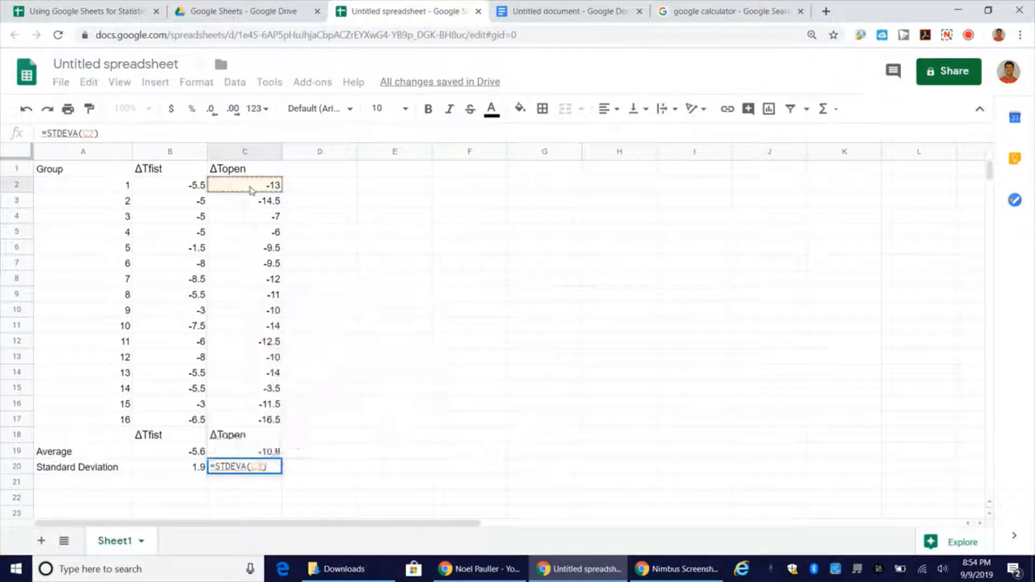
left_click_drag(251, 189, 265, 421)
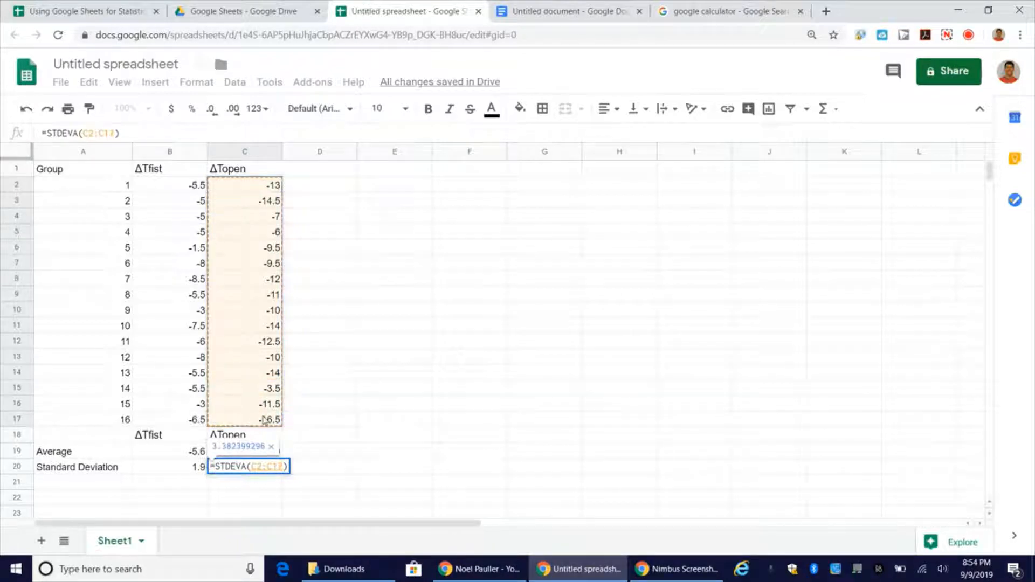
key("Return")
Step: Display the ΔTopen standard deviation in C20 with one decimal place
left_click(256, 468)
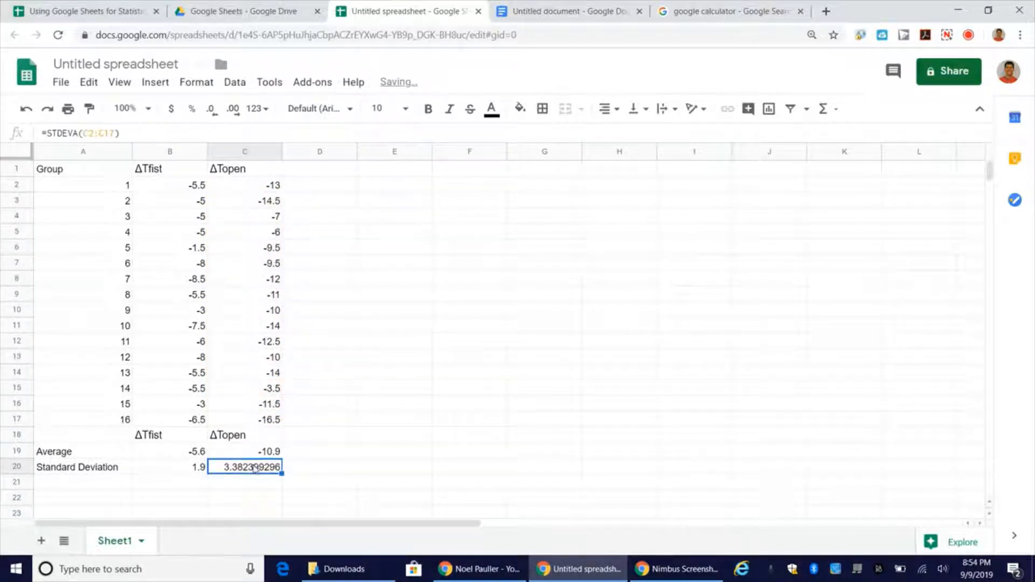
left_click(214, 112)
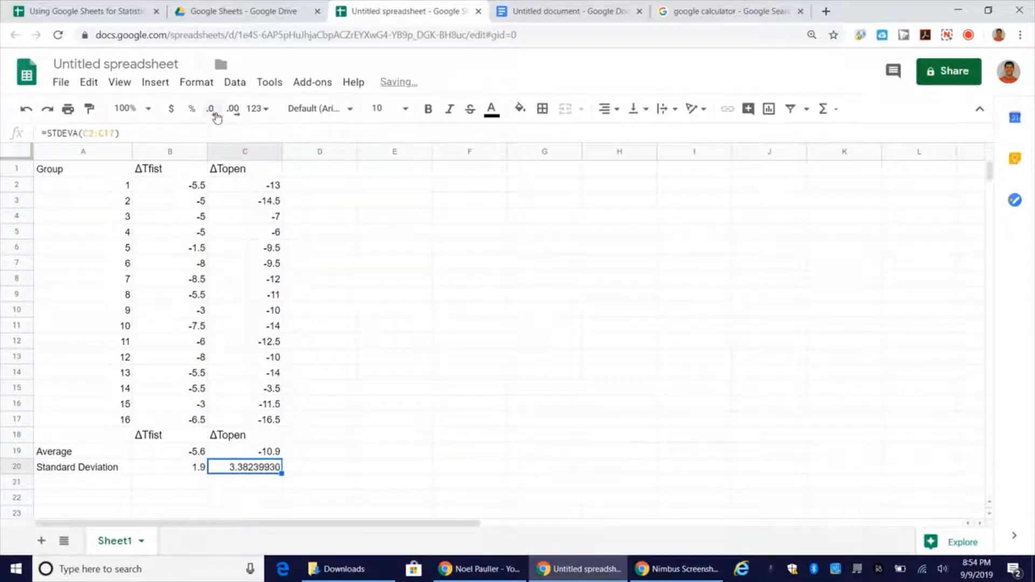
left_click(213, 112)
left_click(214, 112)
left_click(215, 113)
left_click(215, 114)
left_click(215, 114)
left_click(215, 114)
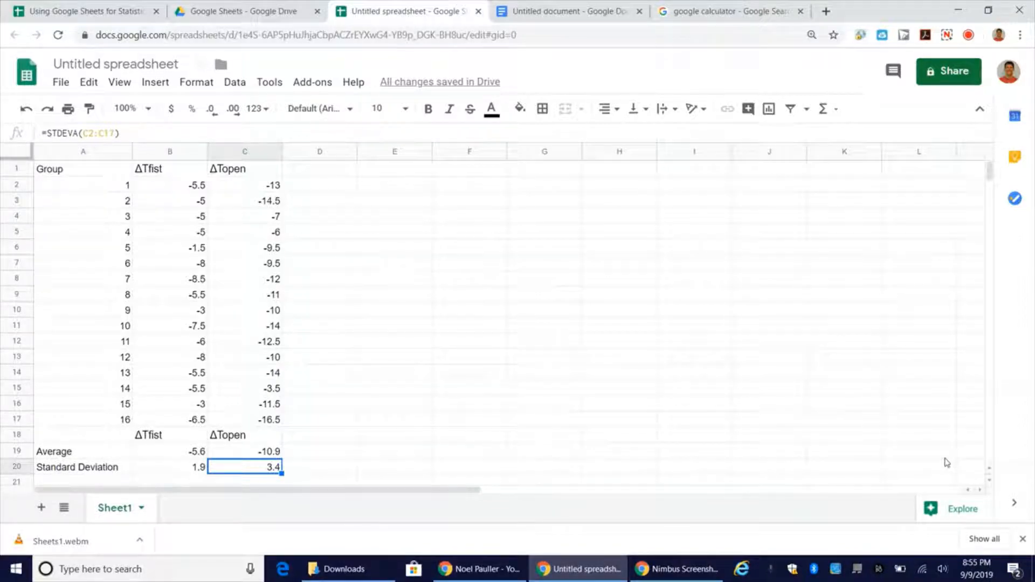
Step: Insert a column chart of the averages from B18:C19 and place it beside the data table, clear of columns A to C
left_click(156, 437)
left_click_drag(155, 438, 248, 456)
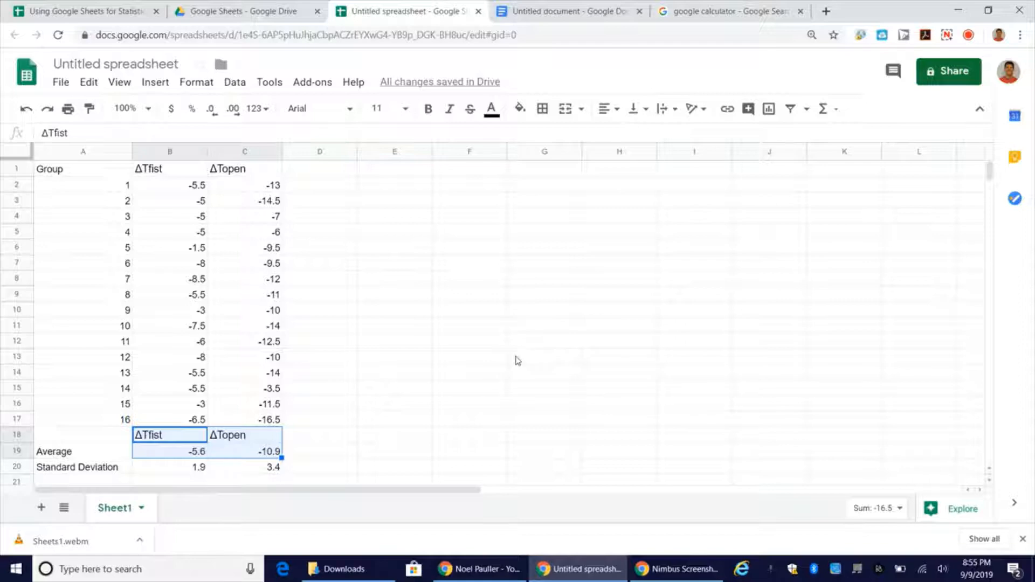
left_click(157, 84)
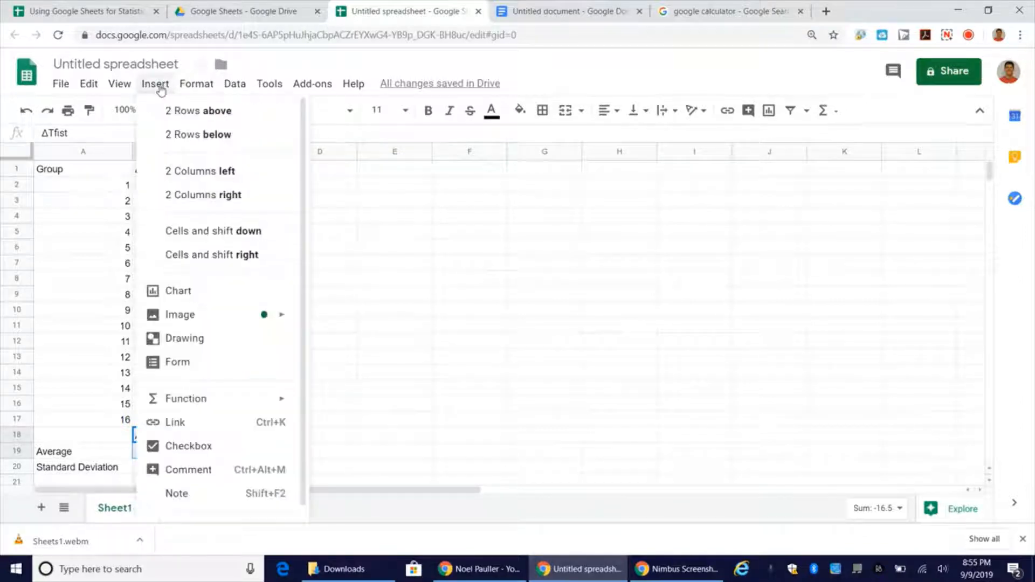
left_click(189, 291)
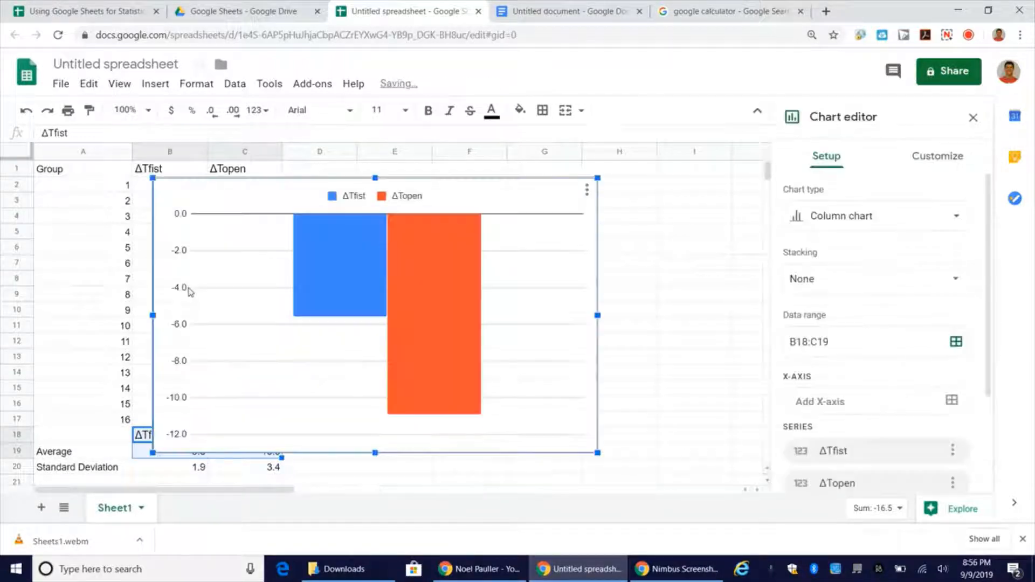
left_click_drag(423, 194, 576, 195)
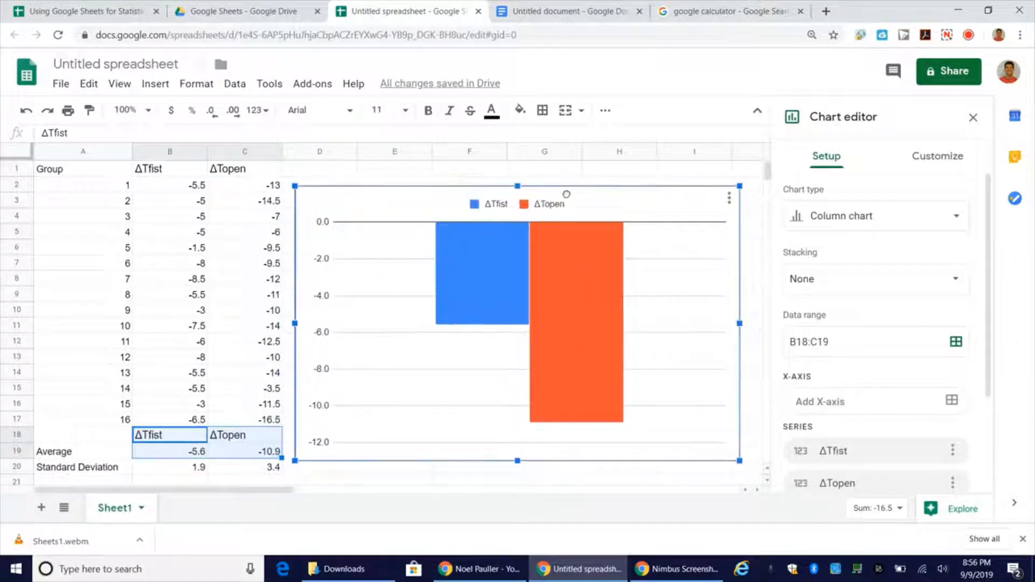
mouse_move(547, 275)
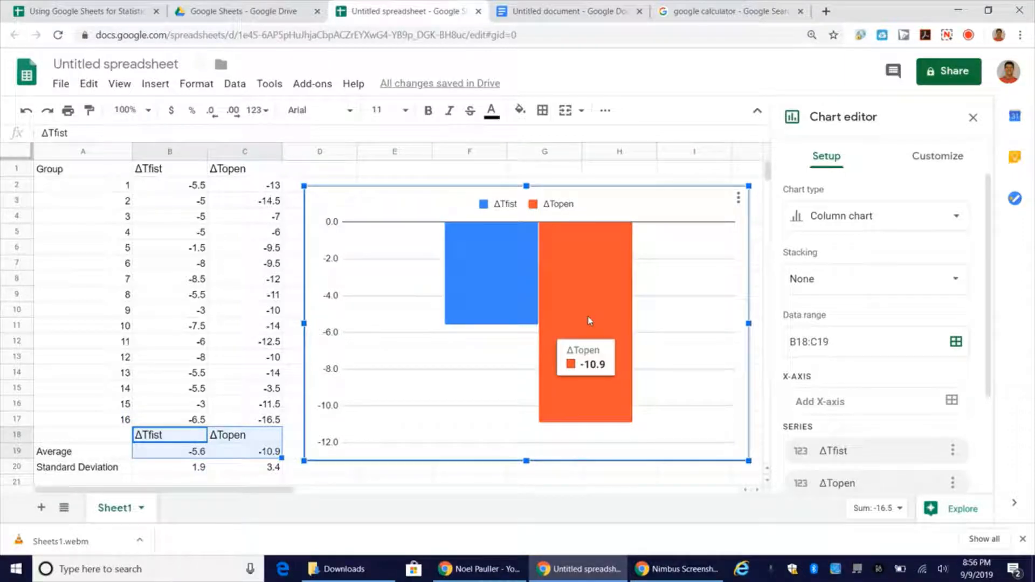
Step: Title the chart "Hypothermia Survival Strategies"
left_click(938, 165)
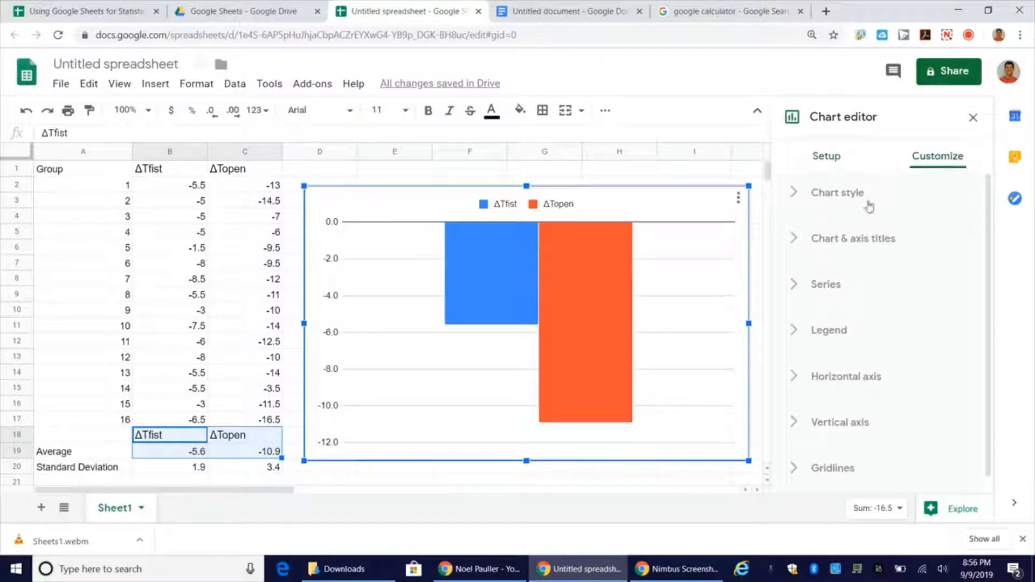
left_click(857, 247)
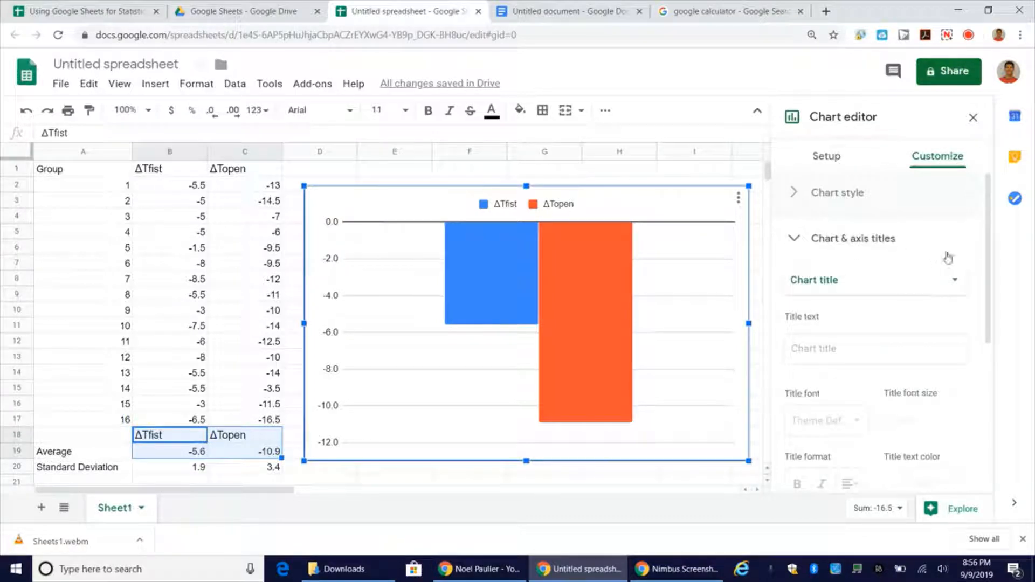
scroll(988, 261, "down", 1)
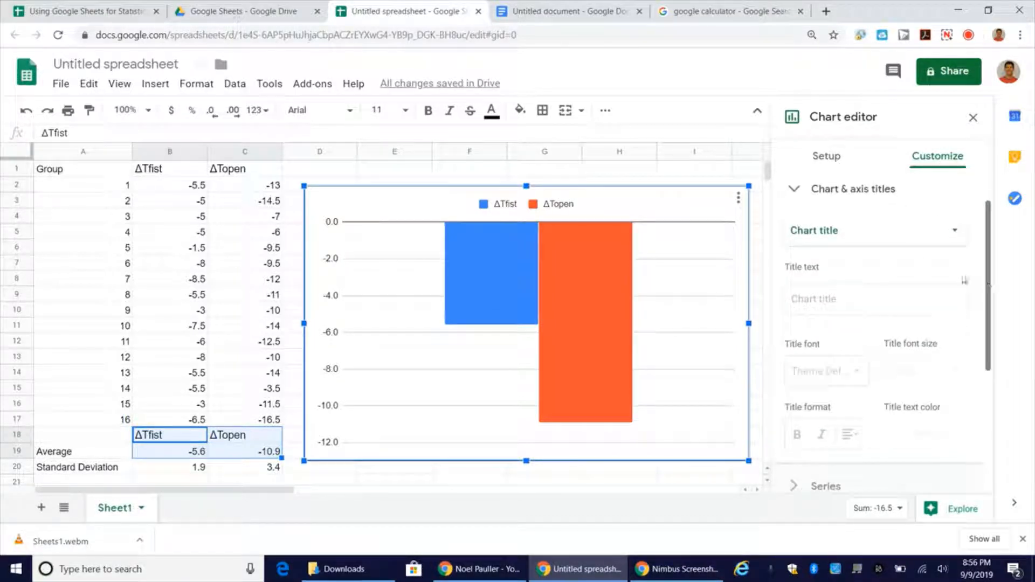
left_click(879, 300)
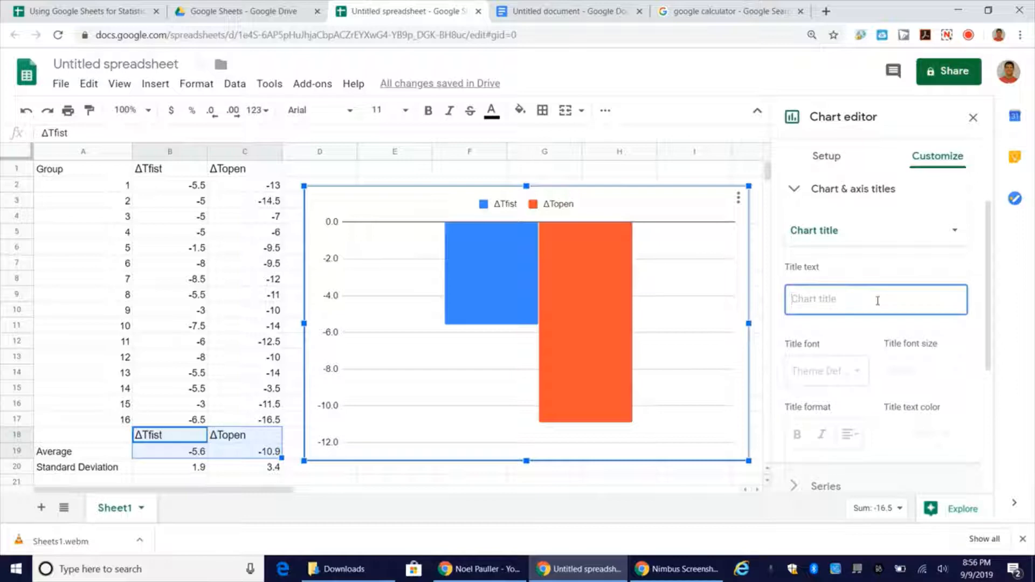
type("Hypothermia Sur")
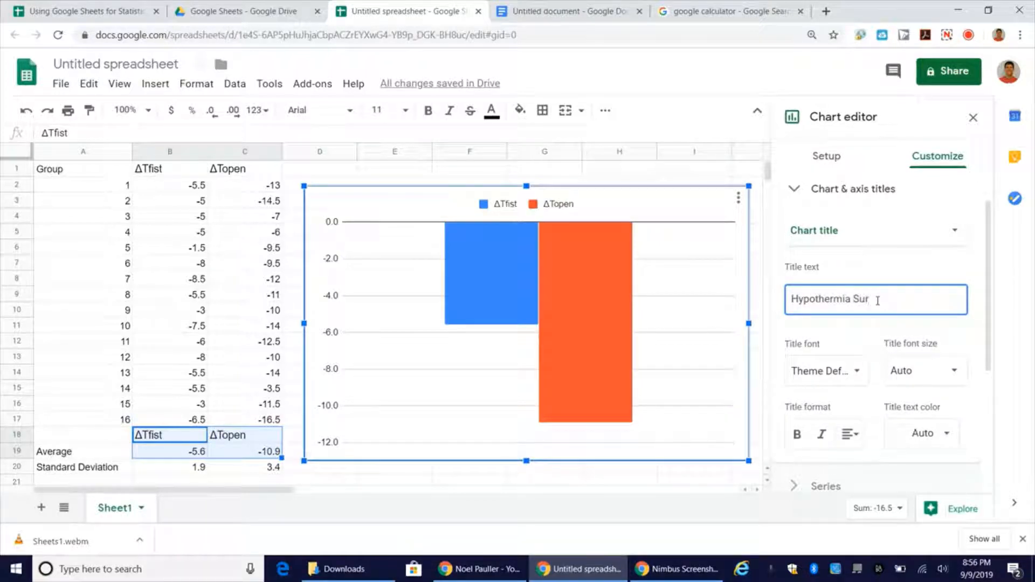
type("vival Strategies")
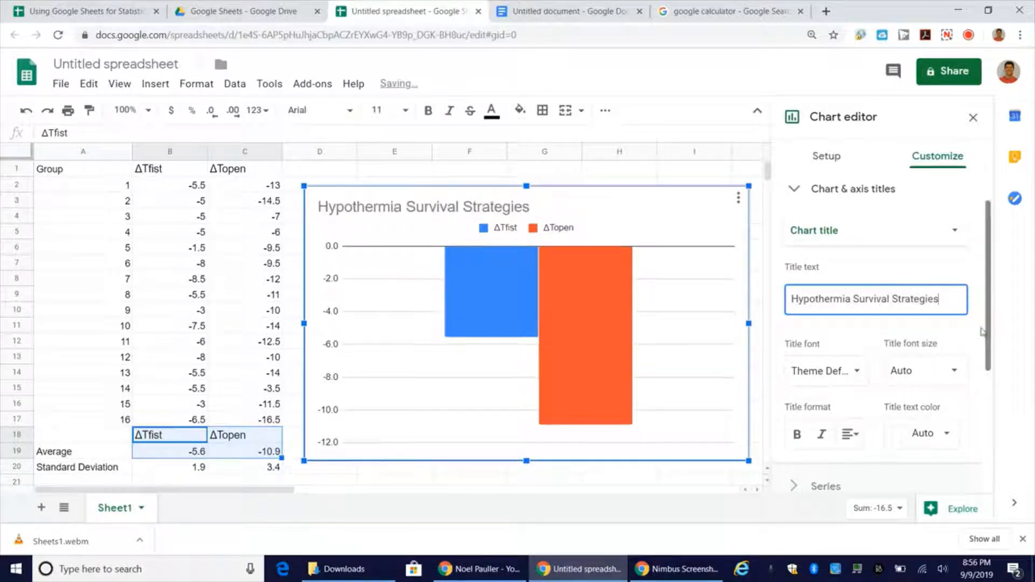
Step: Set the chart title's font size to 20
left_click(964, 374)
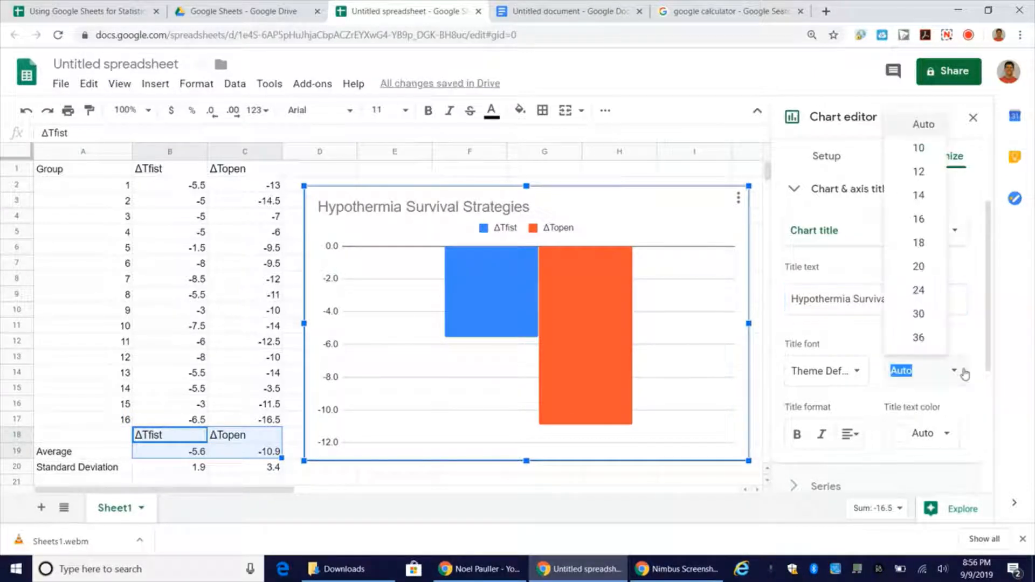
left_click(931, 251)
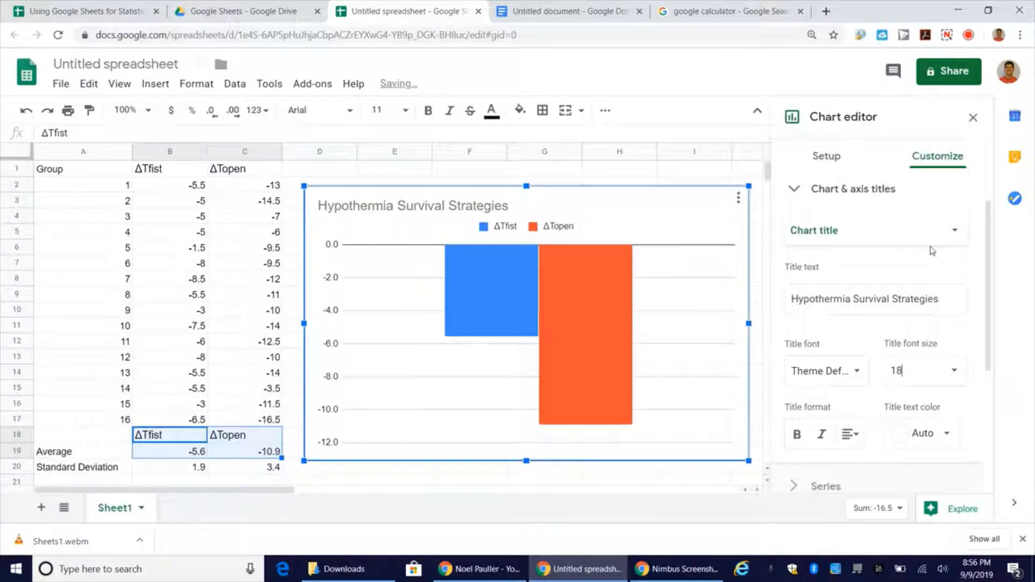
left_click(955, 233)
left_click(955, 236)
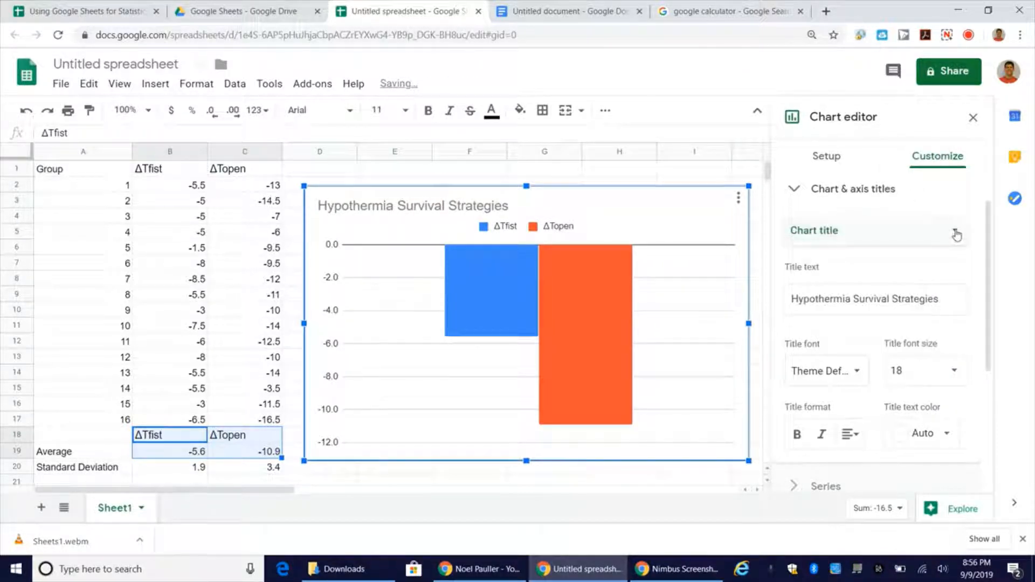
left_click(949, 371)
left_click(919, 268)
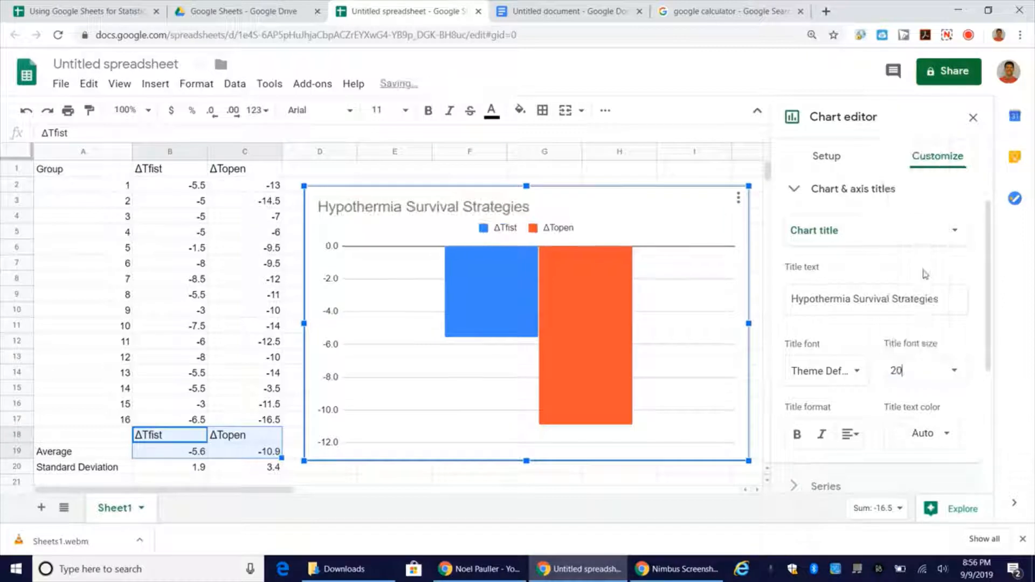
Step: Colour the chart title black and centre it above the chart
left_click(945, 435)
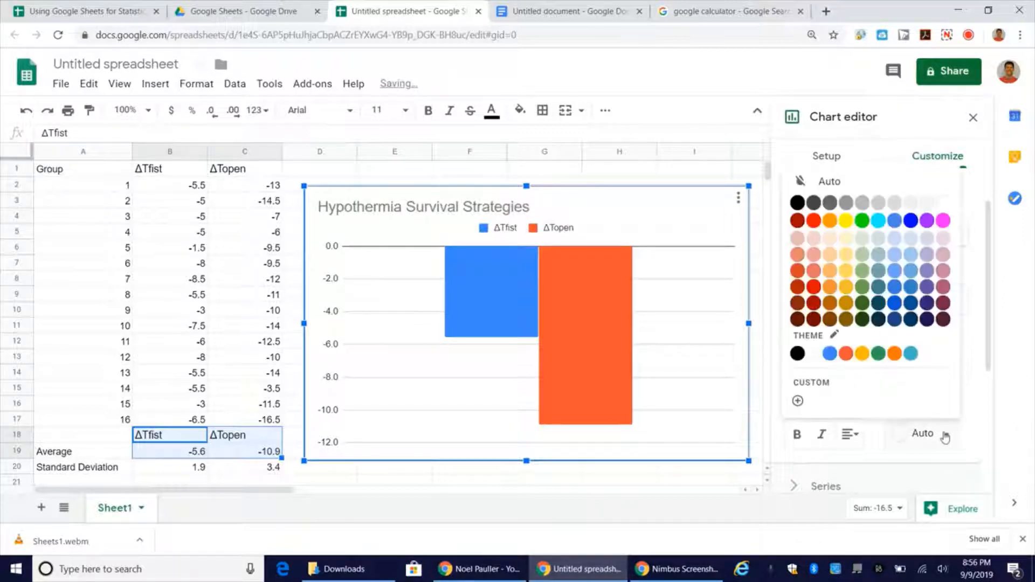
left_click(797, 203)
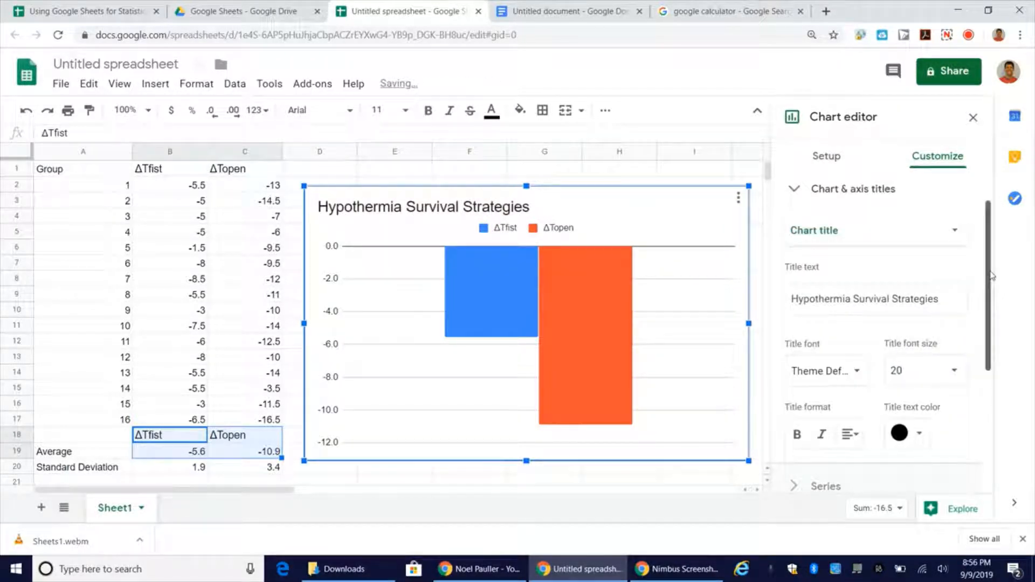
scroll(991, 276, "down", 2)
left_click(850, 357)
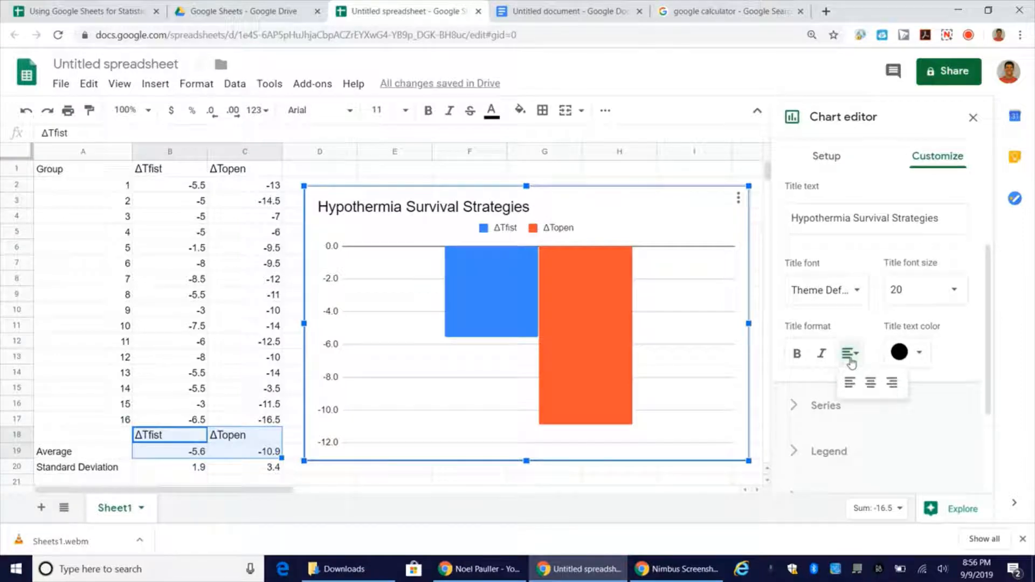
left_click(870, 383)
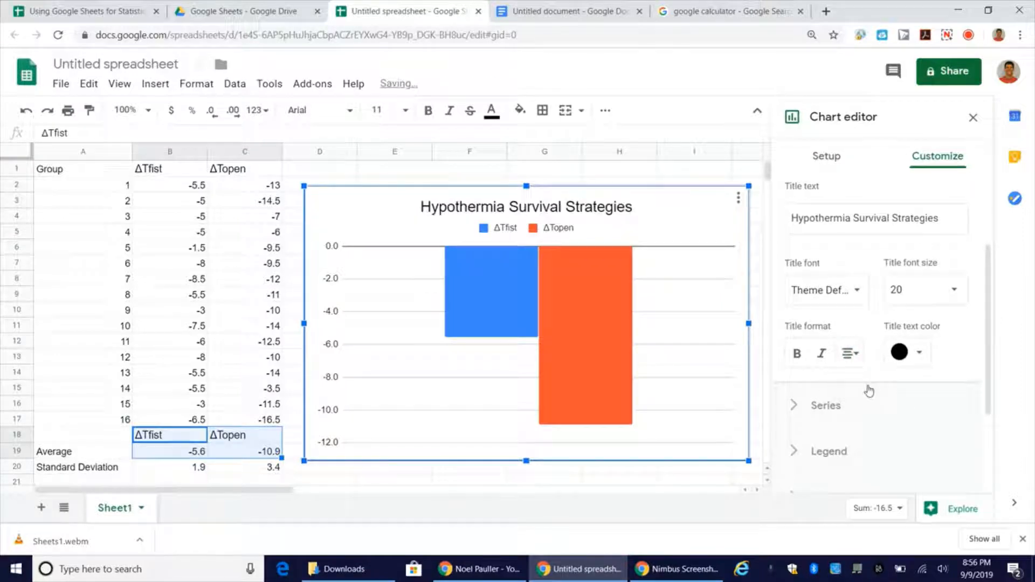
Step: Title the vertical axis "Change in Temperature ()" and place the text cursor between the empty parentheses
left_click_drag(986, 257, 987, 230)
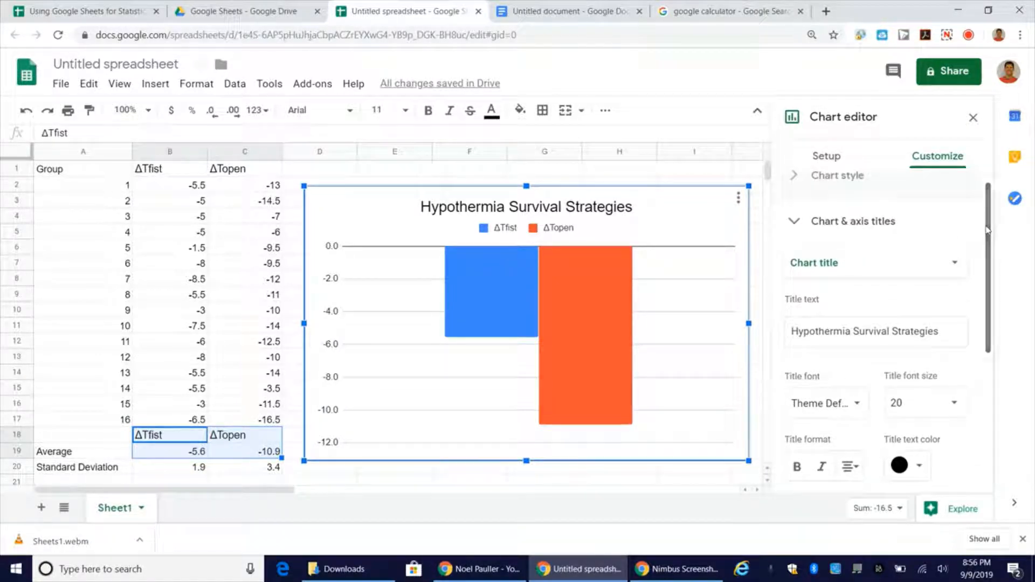
left_click(957, 265)
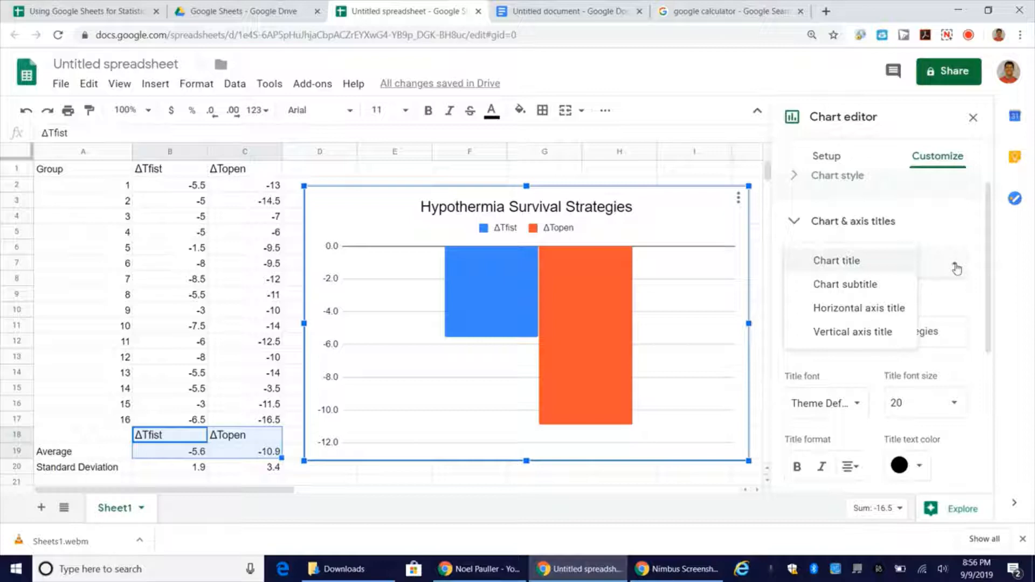
left_click(870, 336)
left_click(832, 327)
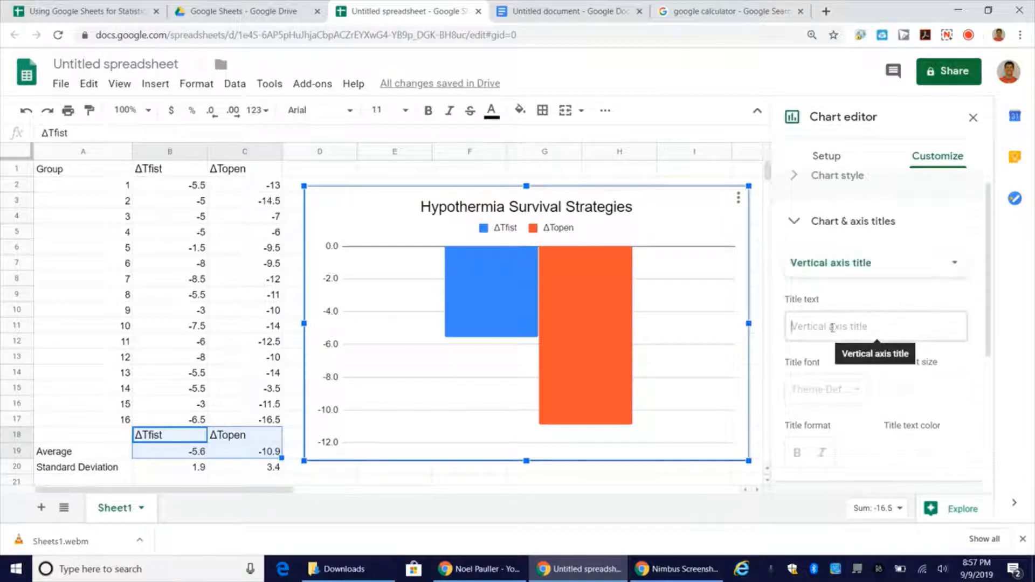
type("Cha")
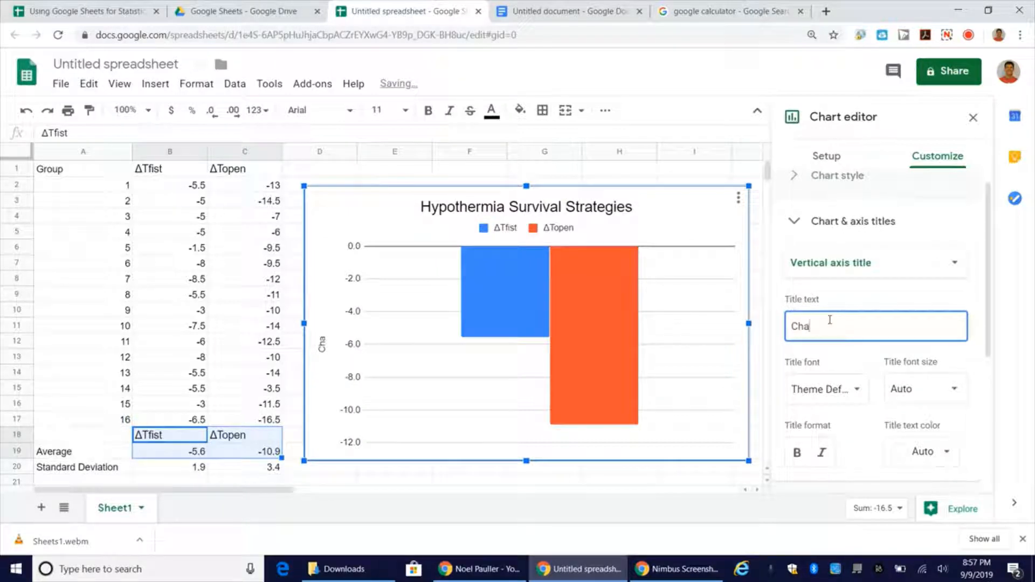
type("gge In Tem")
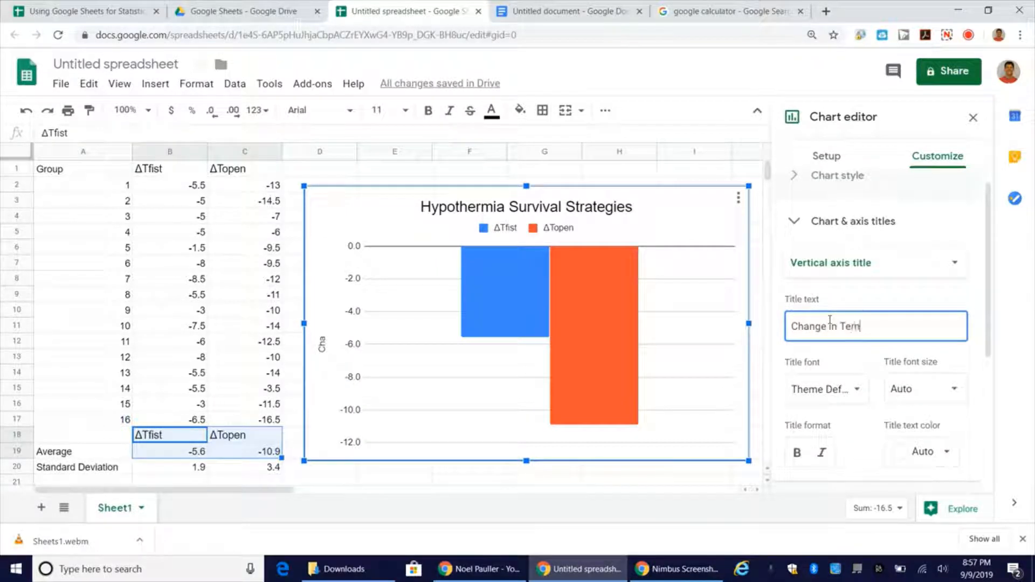
type("perature ()")
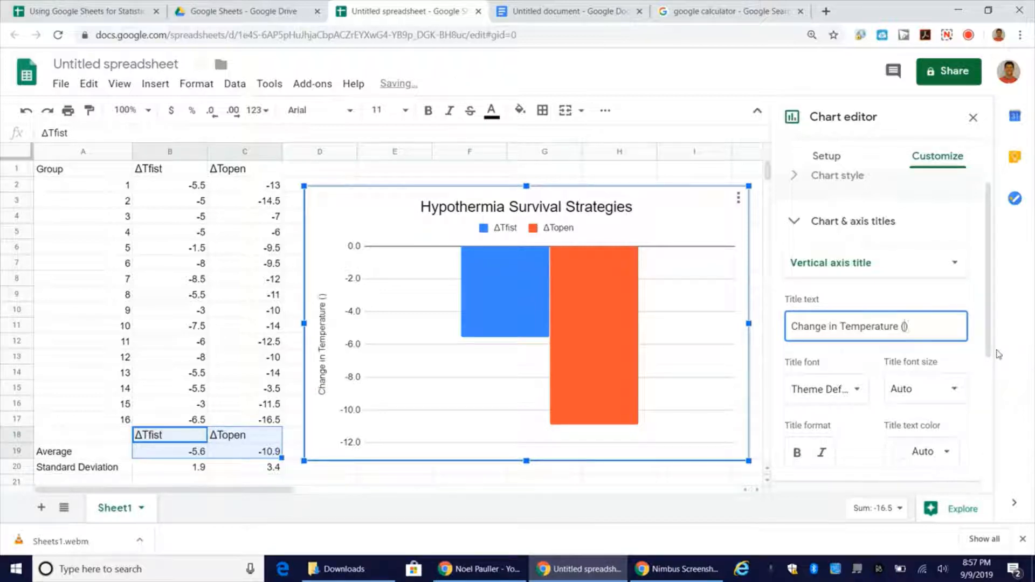
key("Left")
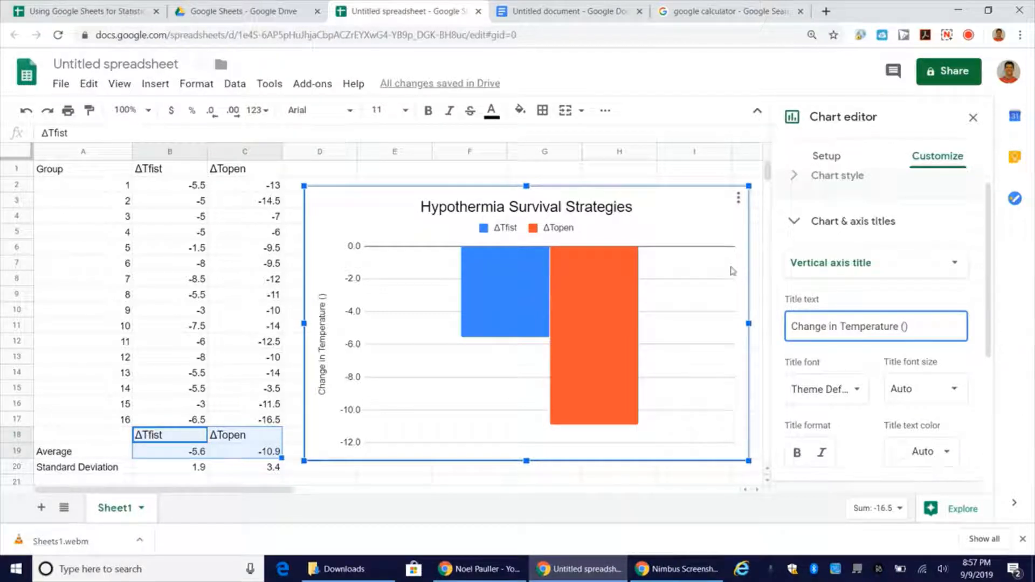
Step: Switch to the blank Google Docs document, search its special characters for "degree" and insert a degree symbol
left_click(553, 19)
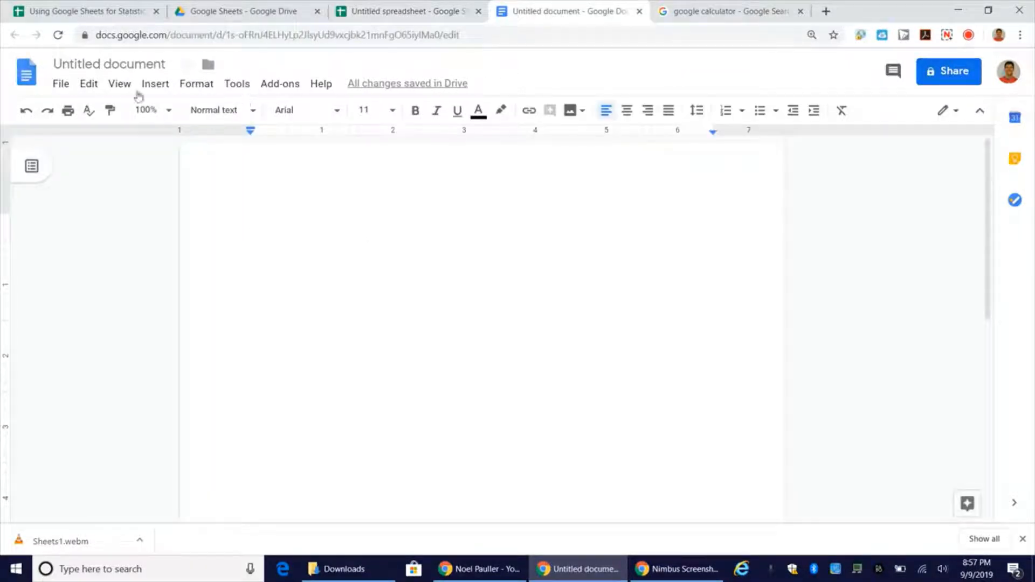
left_click(154, 84)
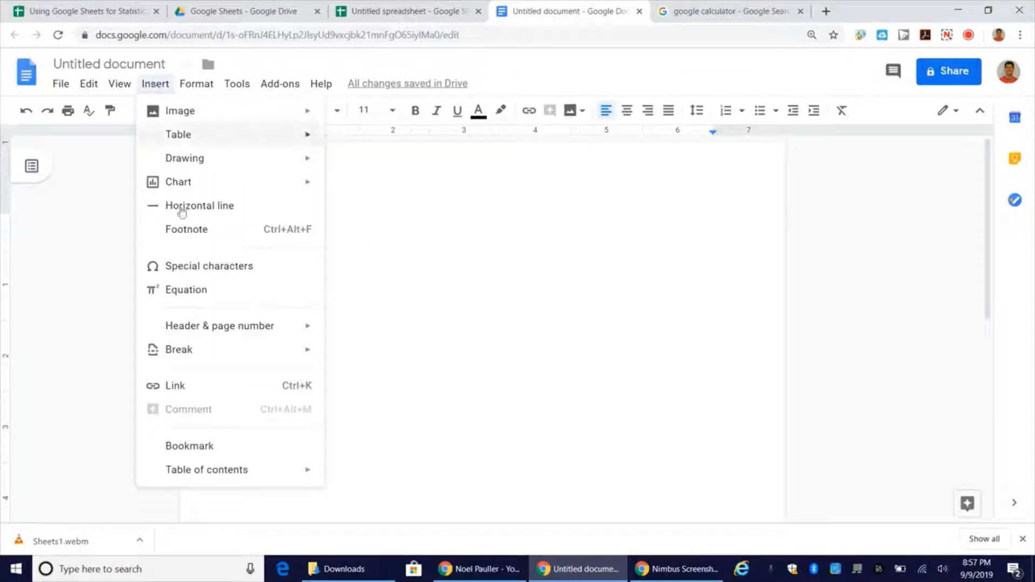
left_click(225, 273)
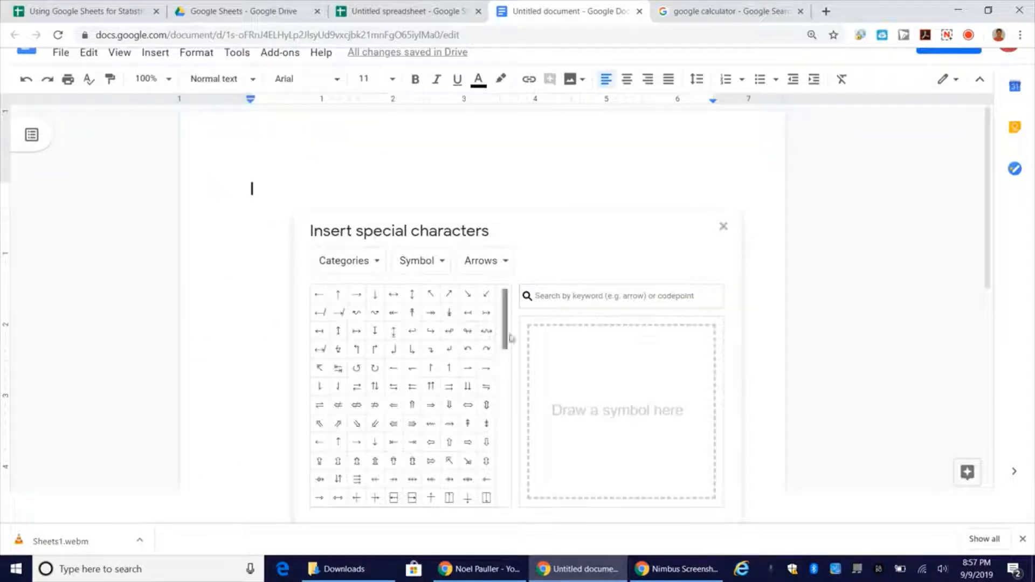
left_click(593, 302)
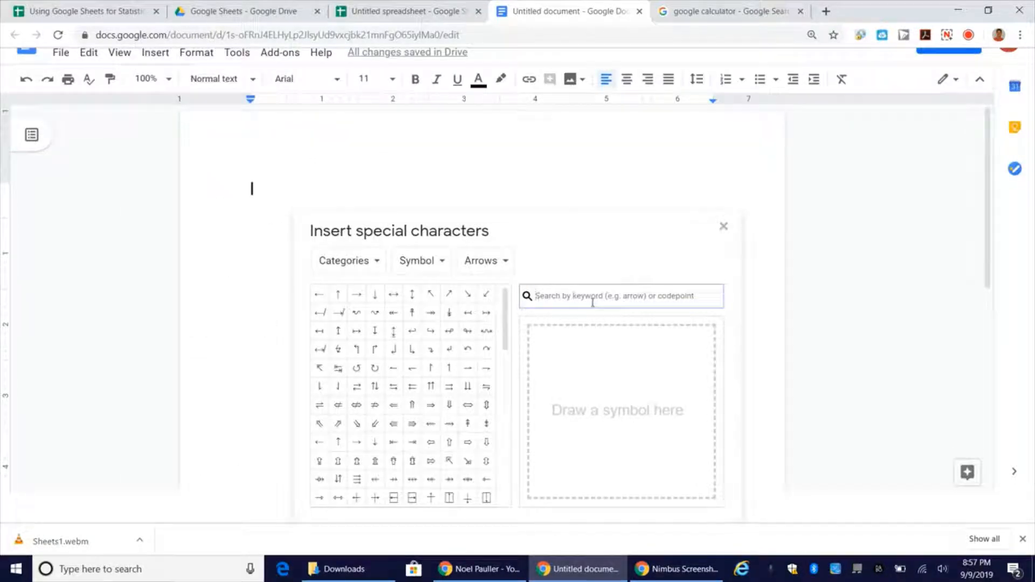
type("degree")
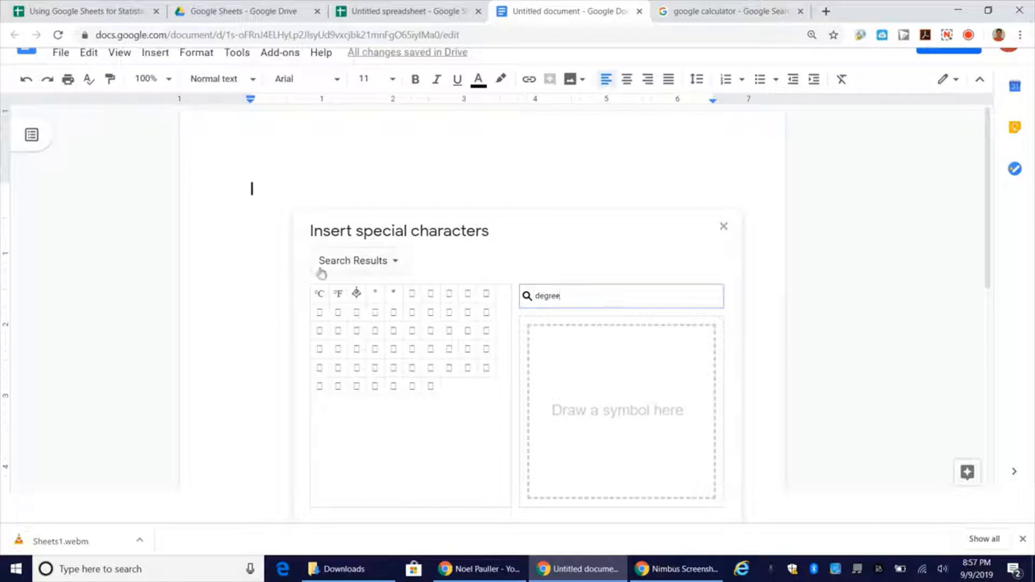
left_click(376, 295)
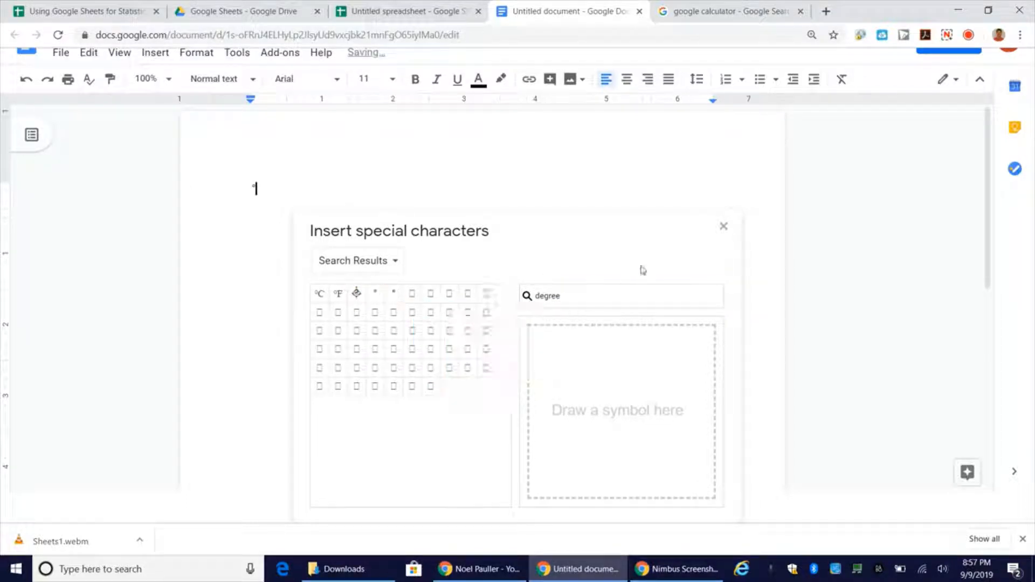
left_click(724, 227)
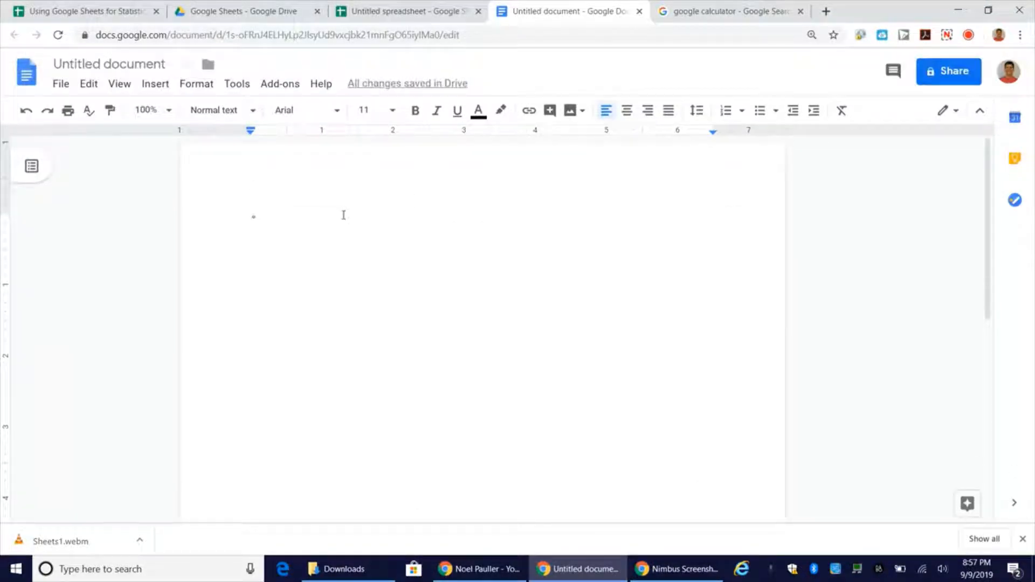
Step: Add "C" after the degree symbol and copy "°C" between the parentheses of the chart's vertical axis title in the Google Sheets spreadsheet
type("C")
left_click_drag(250, 219, 294, 232)
key("ctrl+c")
left_click(416, 13)
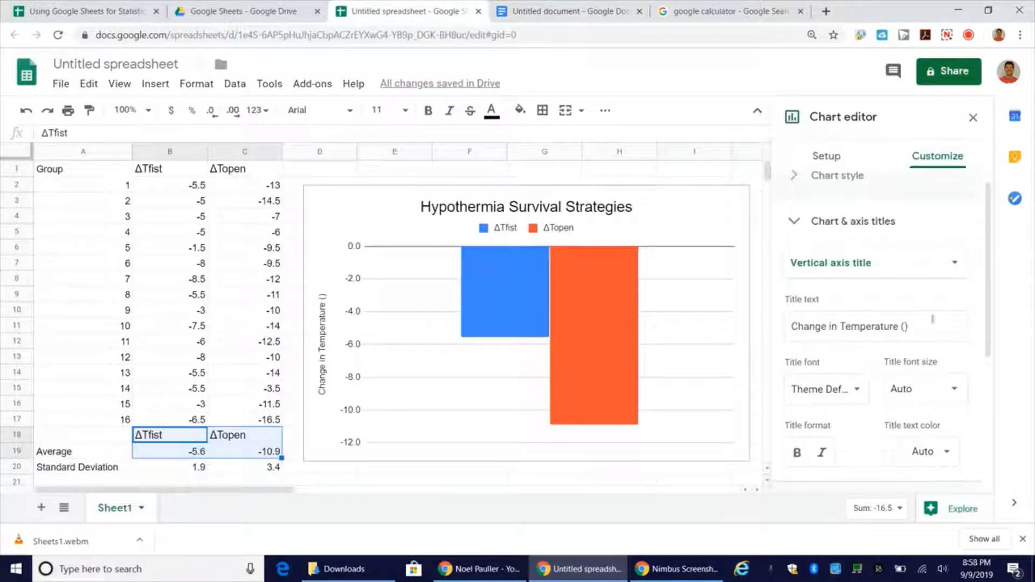
left_click(905, 327)
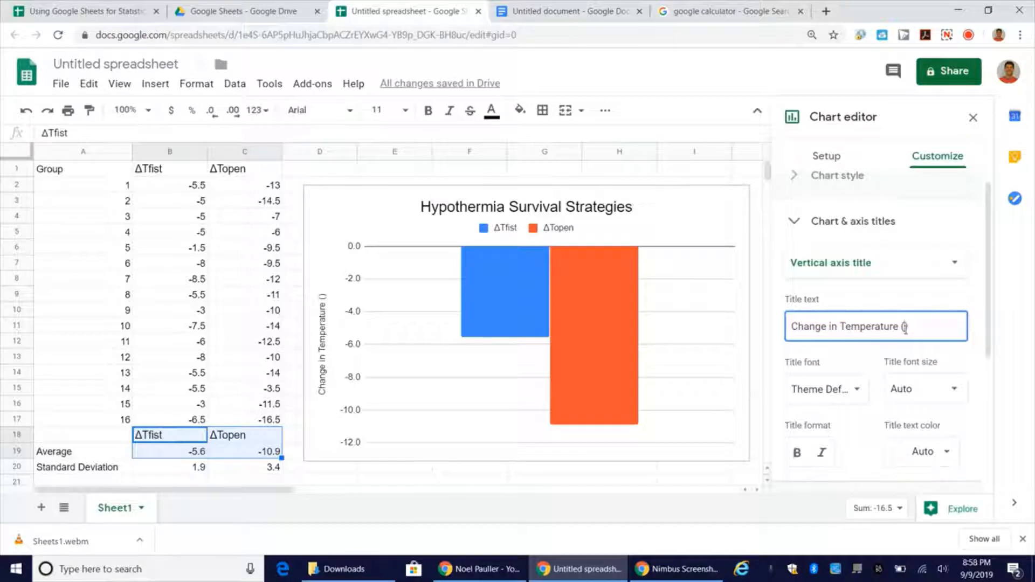
key("ctrl+v")
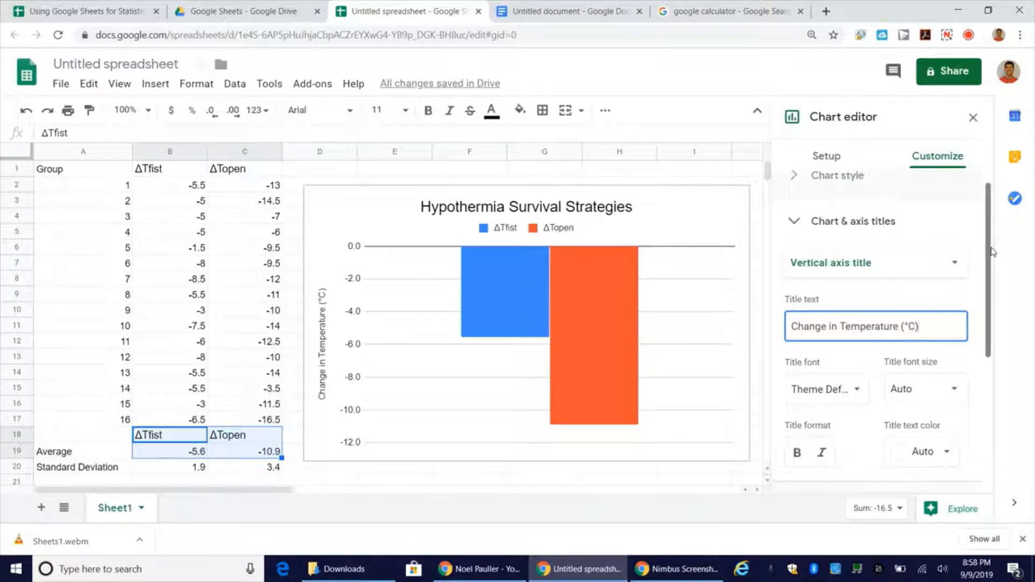
Step: Set the position of the chart's legend to Bottom
left_click_drag(985, 247, 992, 341)
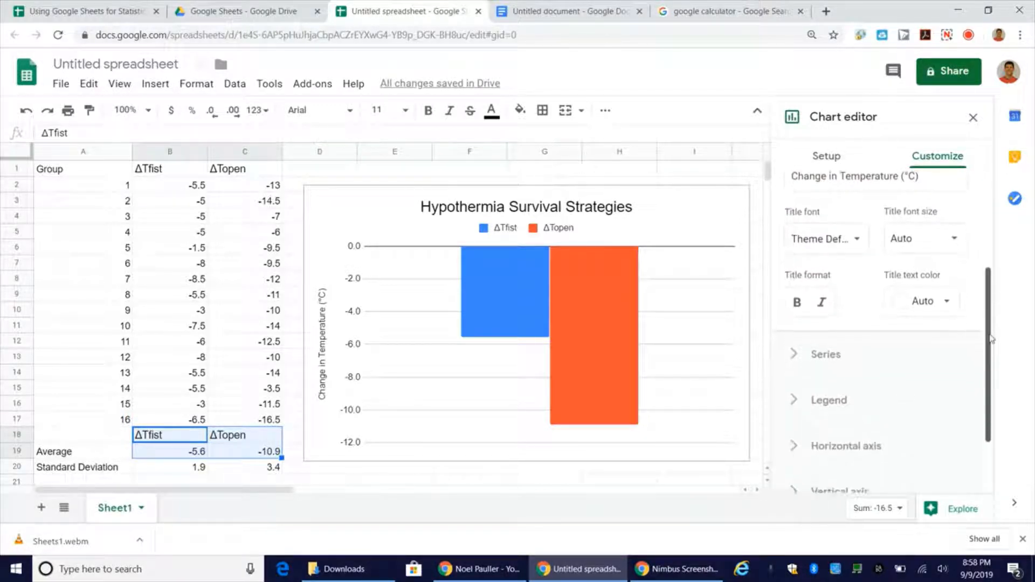
left_click(826, 408)
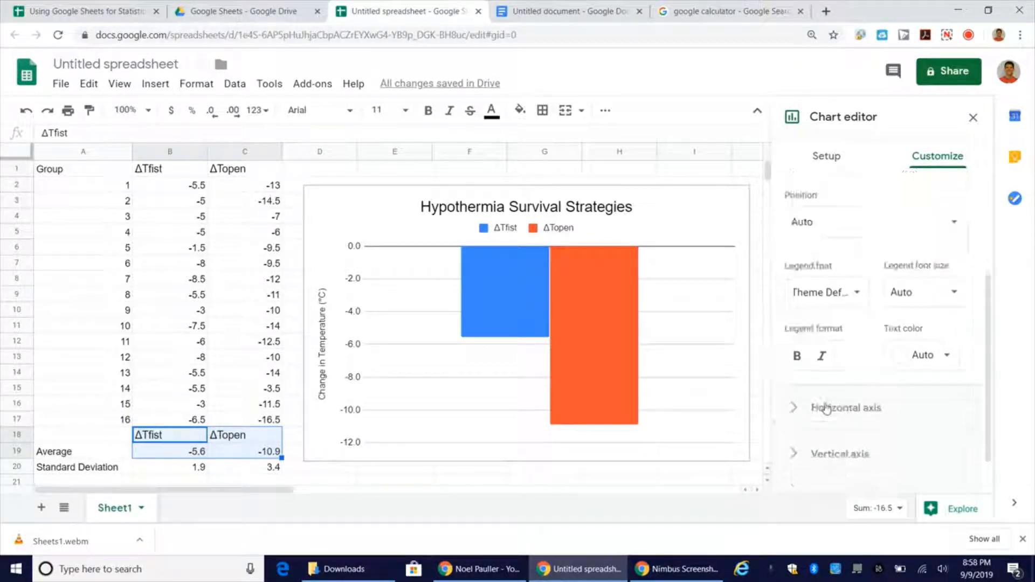
left_click_drag(995, 373, 995, 399)
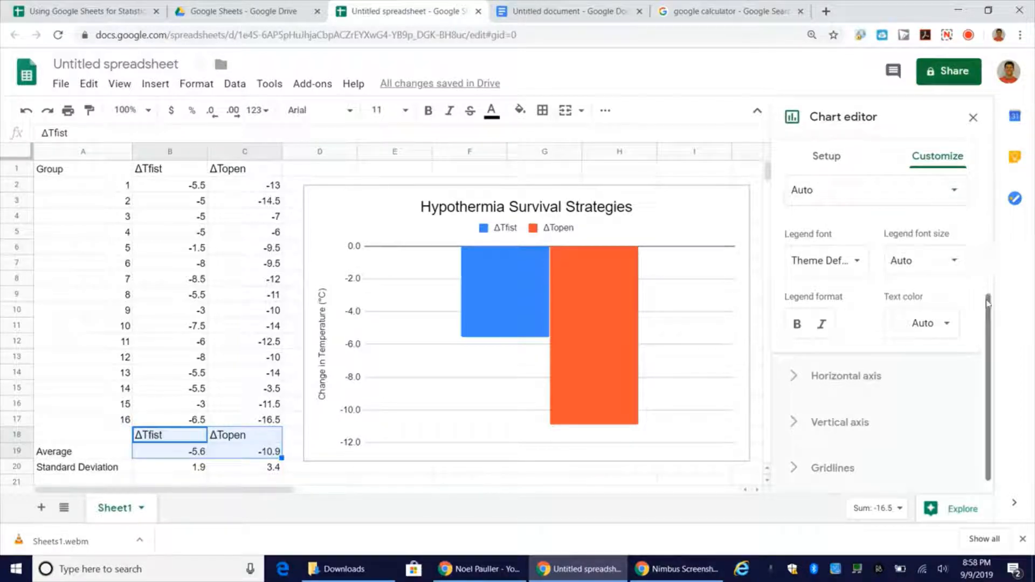
scroll(988, 291, "up", 1)
scroll(988, 291, "up", 1)
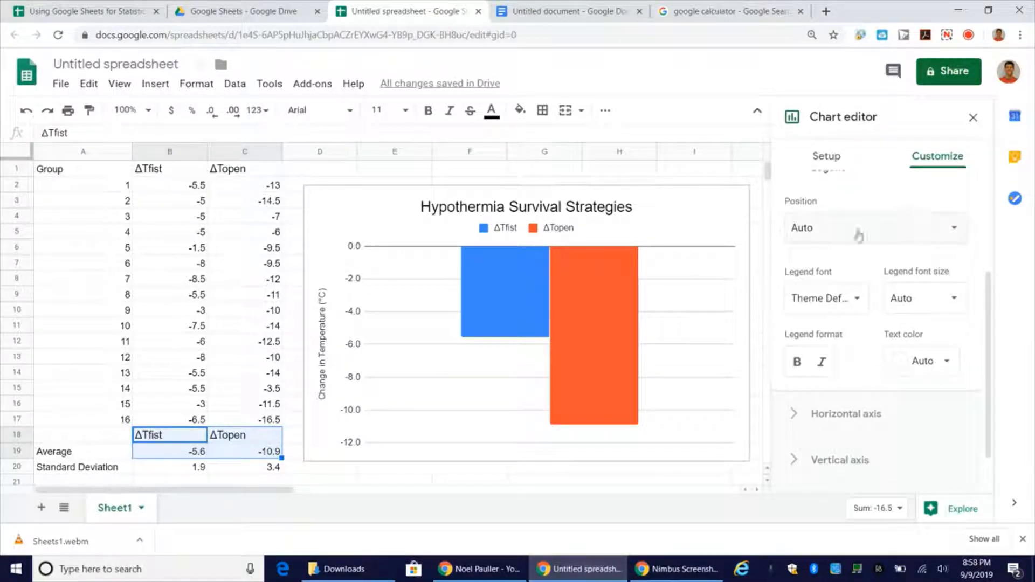
left_click(951, 235)
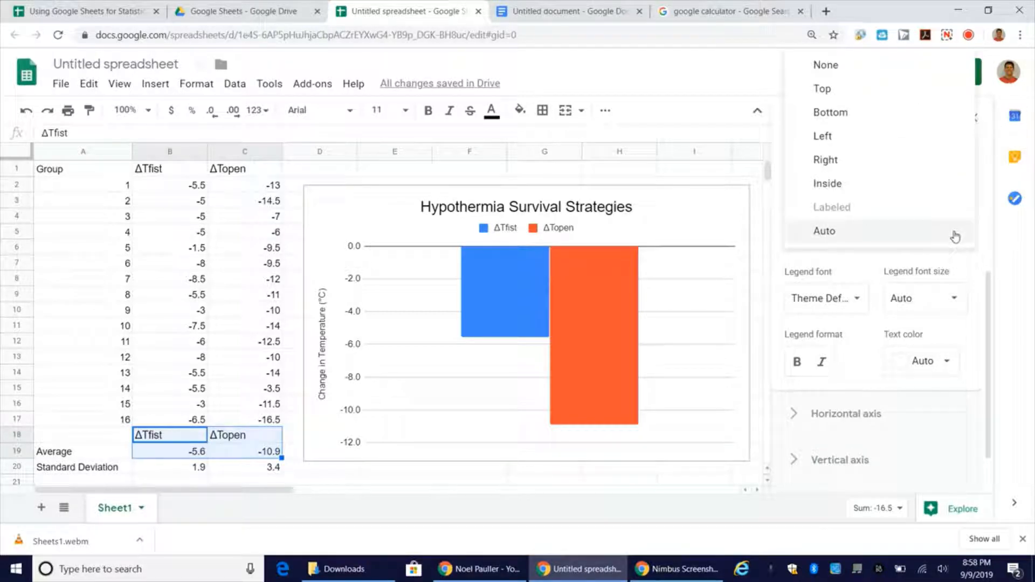
left_click(911, 116)
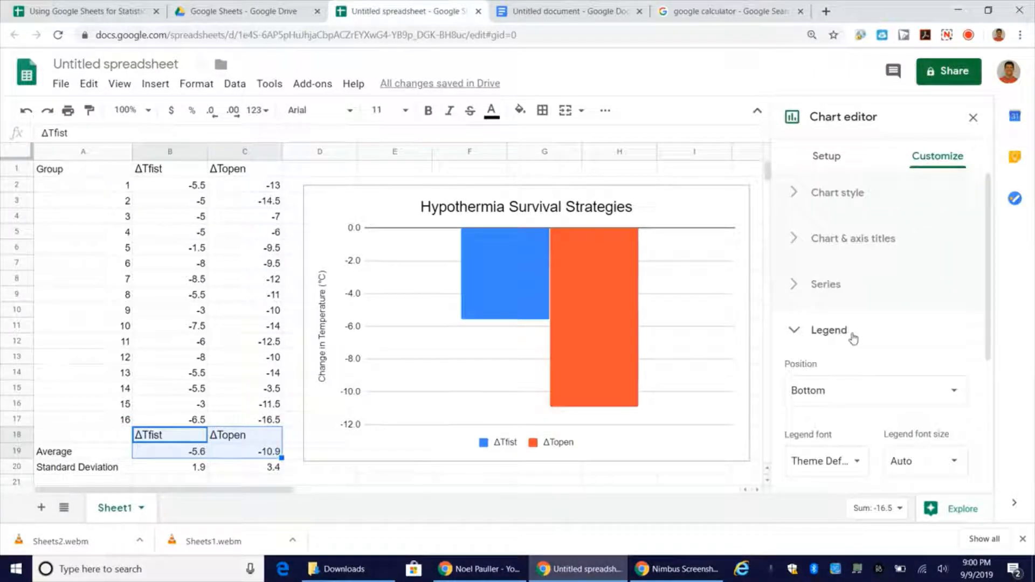
left_click(852, 337)
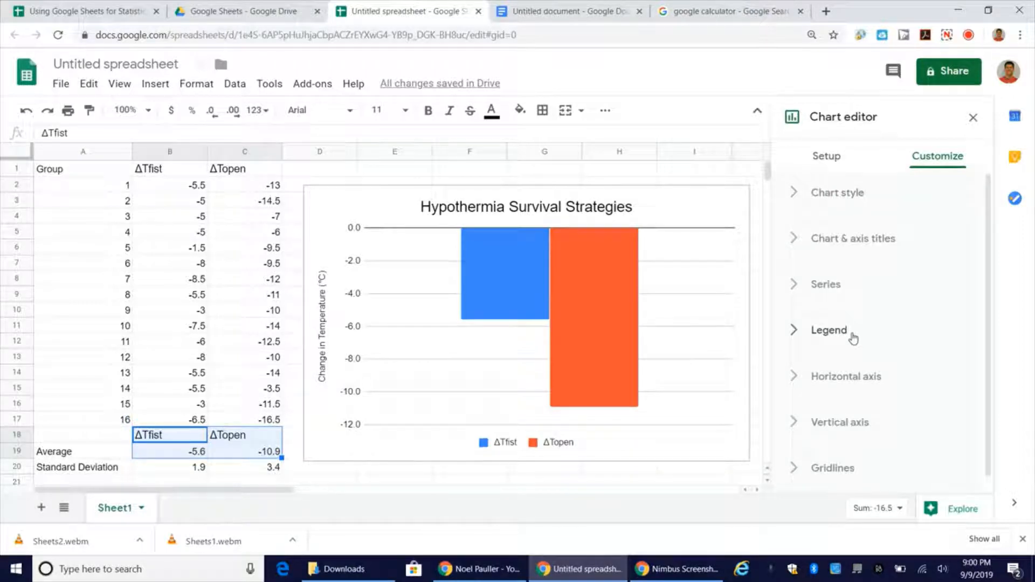
Step: Add error bars to all series of the chart, with the type Percent
left_click(828, 286)
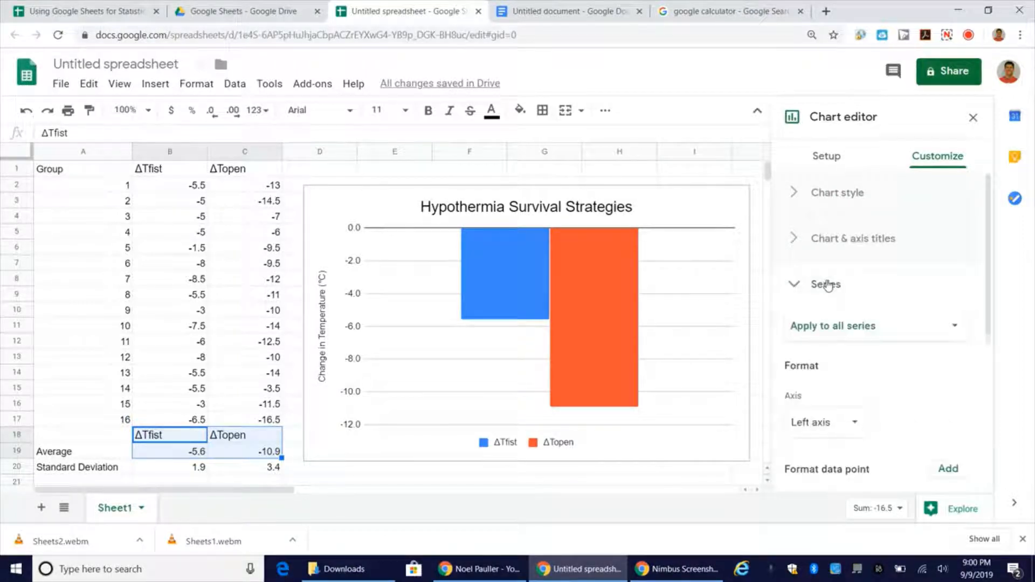
left_click_drag(990, 270, 993, 354)
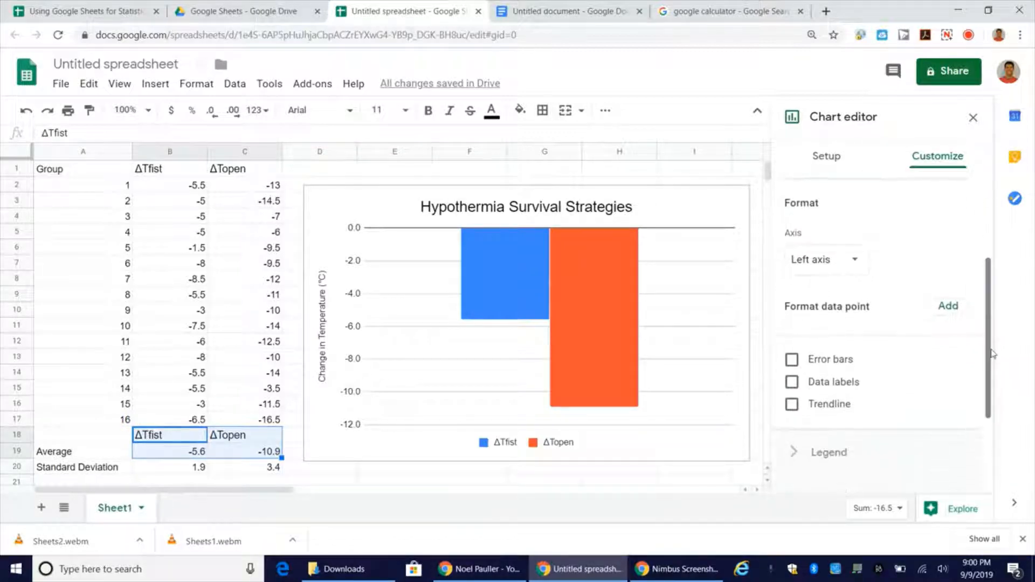
left_click(792, 360)
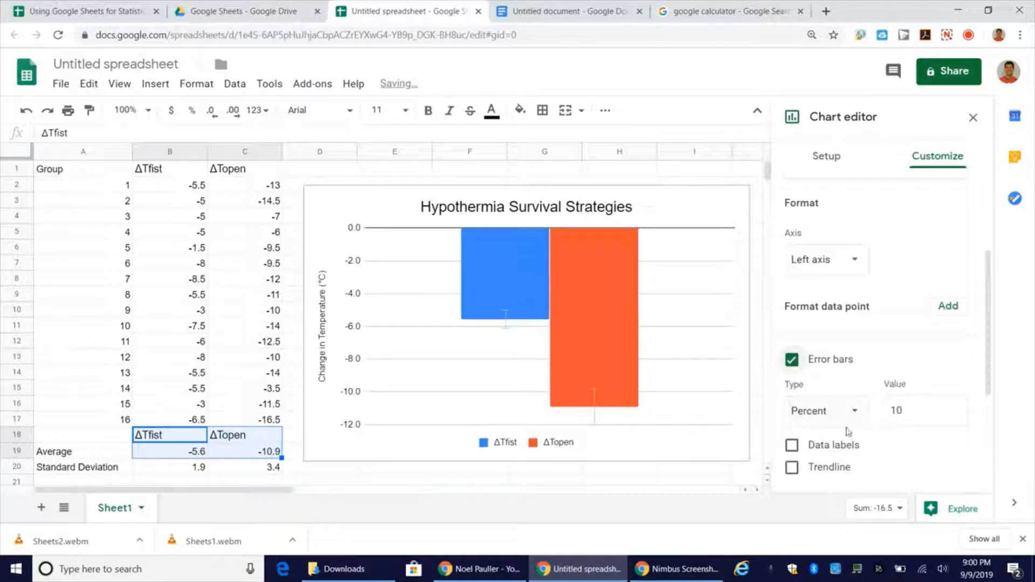
scroll(992, 338, "down", 2)
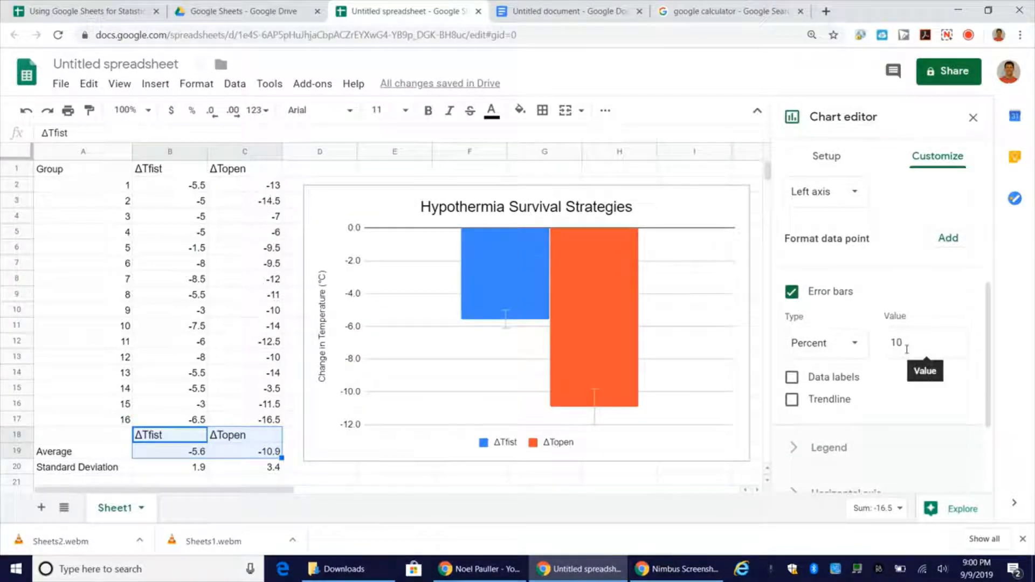
left_click(856, 350)
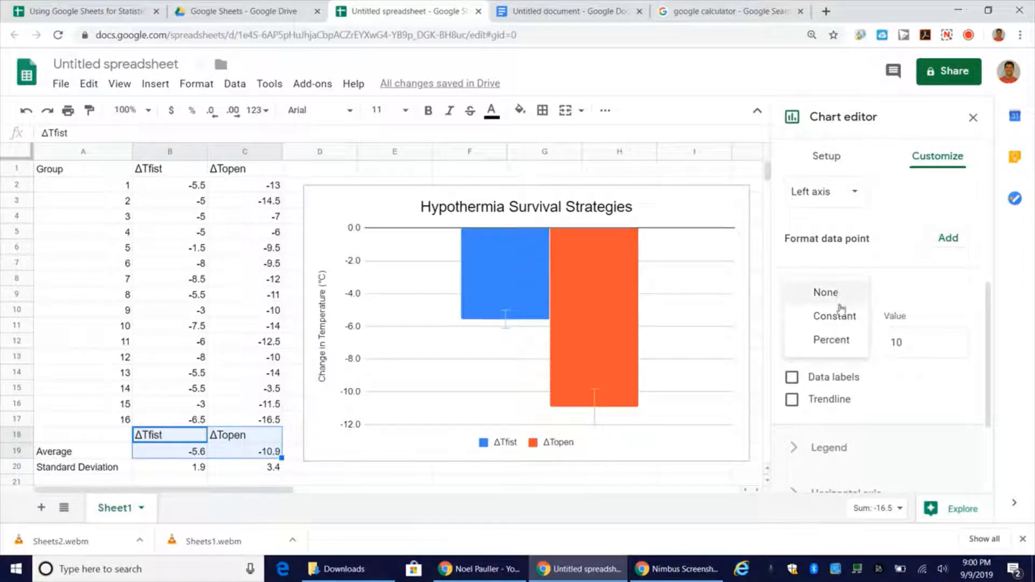
left_click(839, 341)
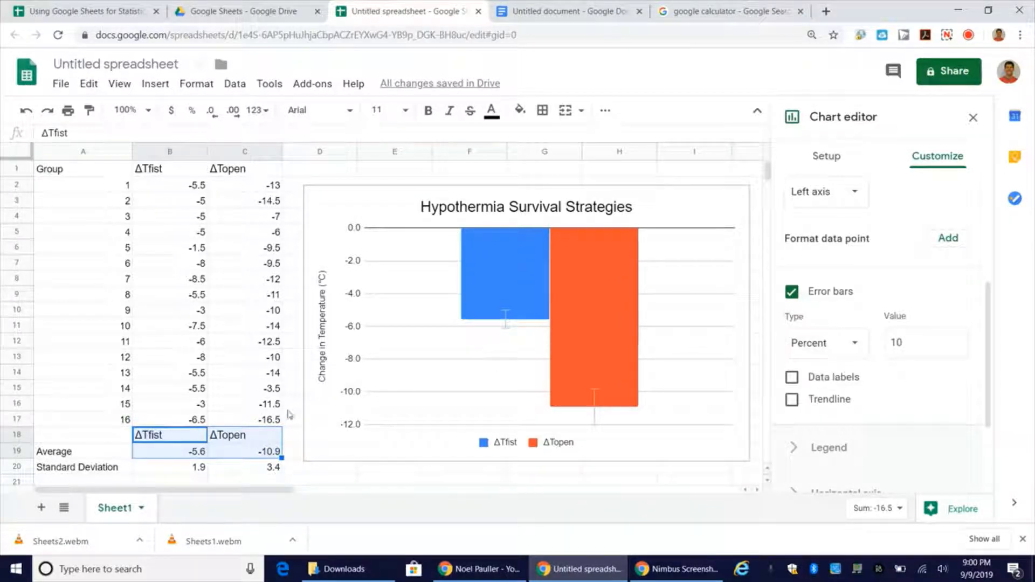
Step: Examine the standard deviations calculated for ΔTfist and ΔTopen in row 20
left_click(190, 466)
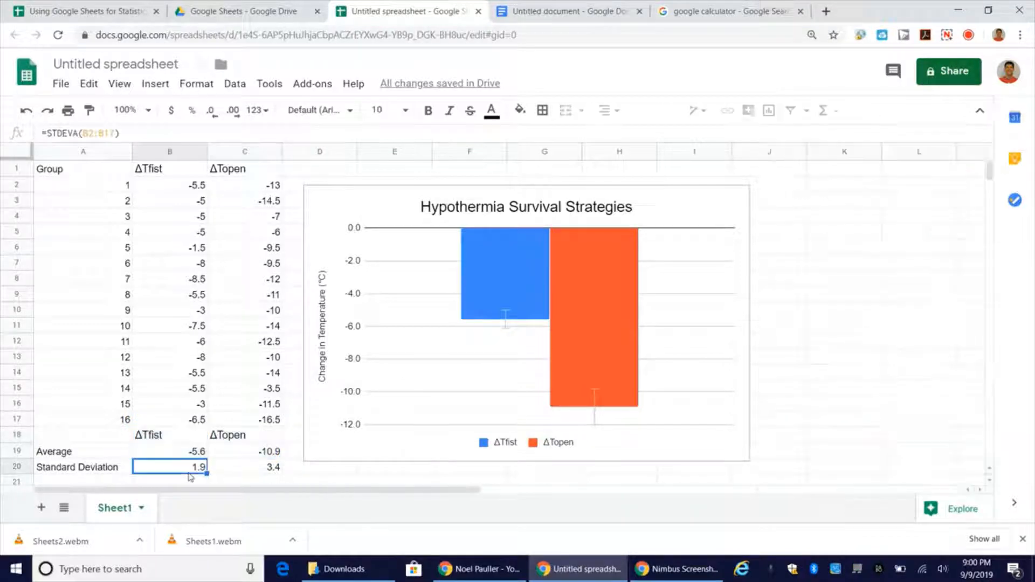
left_click(227, 474)
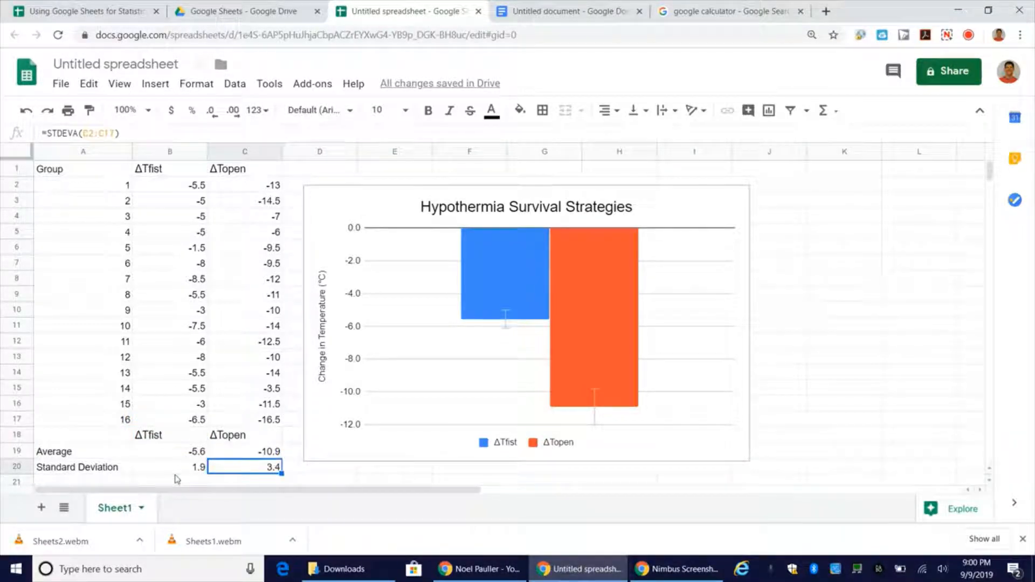
left_click(178, 473)
left_click(233, 471)
left_click(204, 472)
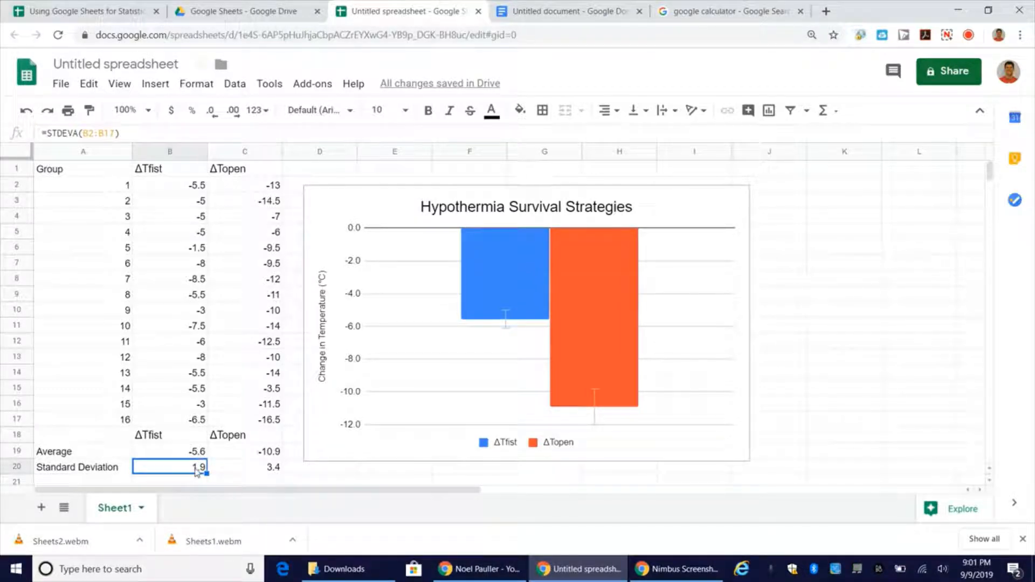
Step: Switch to the Google calculator and divide the ΔTfist standard deviation 1.9 by the average's magnitude 5.6
left_click(736, 13)
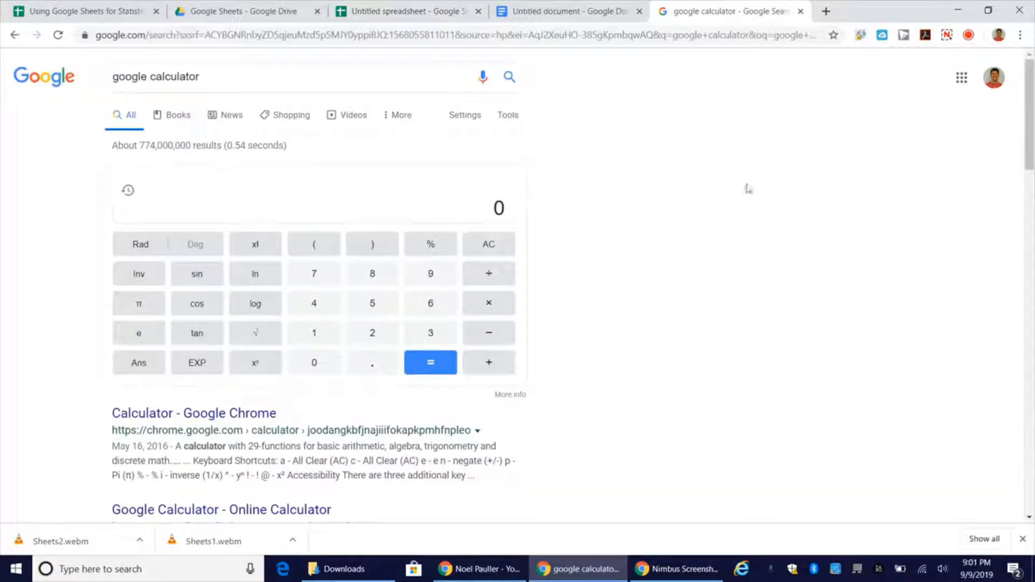
left_click(312, 334)
left_click(374, 368)
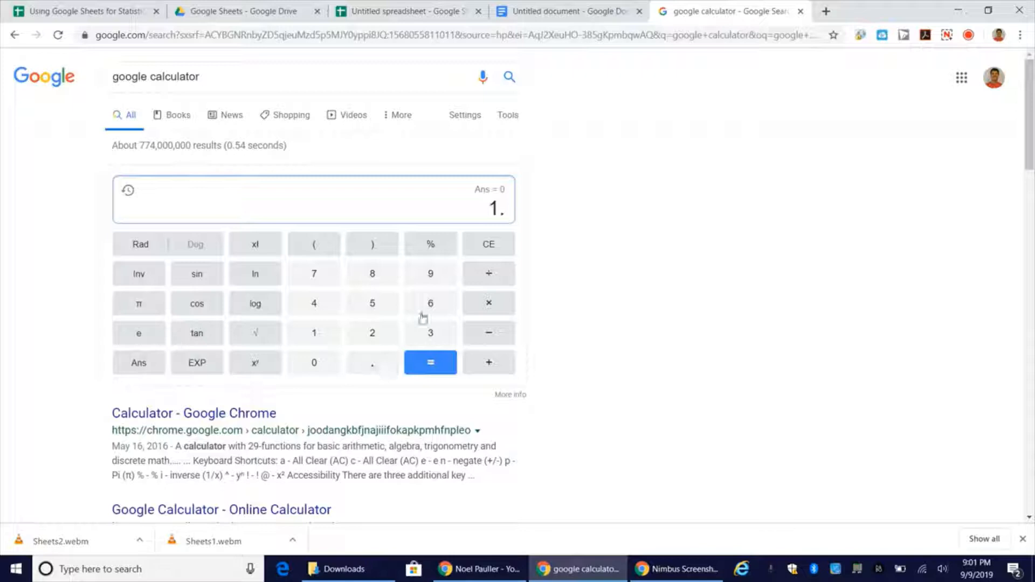
left_click(431, 275)
left_click(488, 274)
left_click(377, 306)
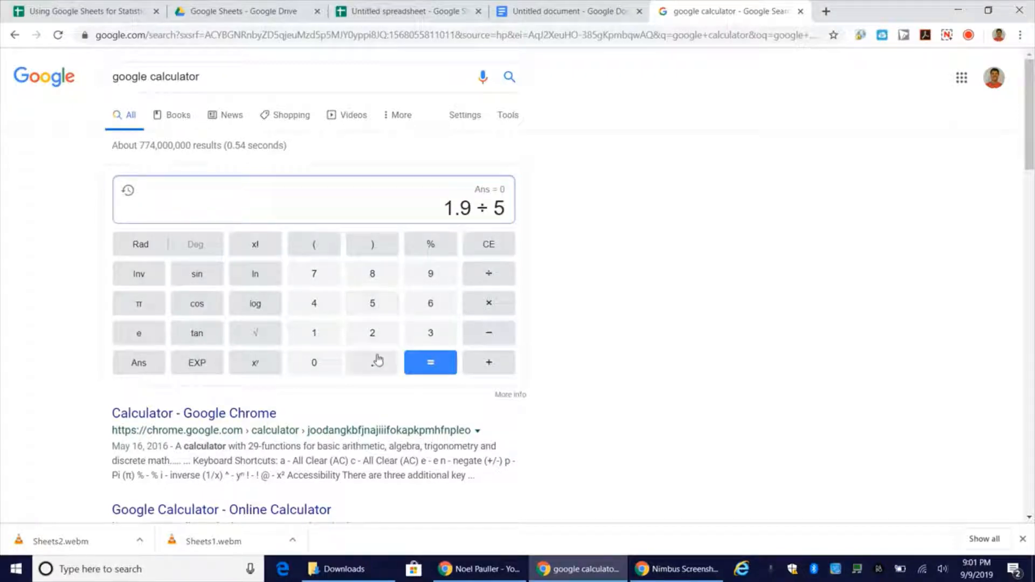
left_click(376, 363)
left_click(431, 306)
left_click(434, 363)
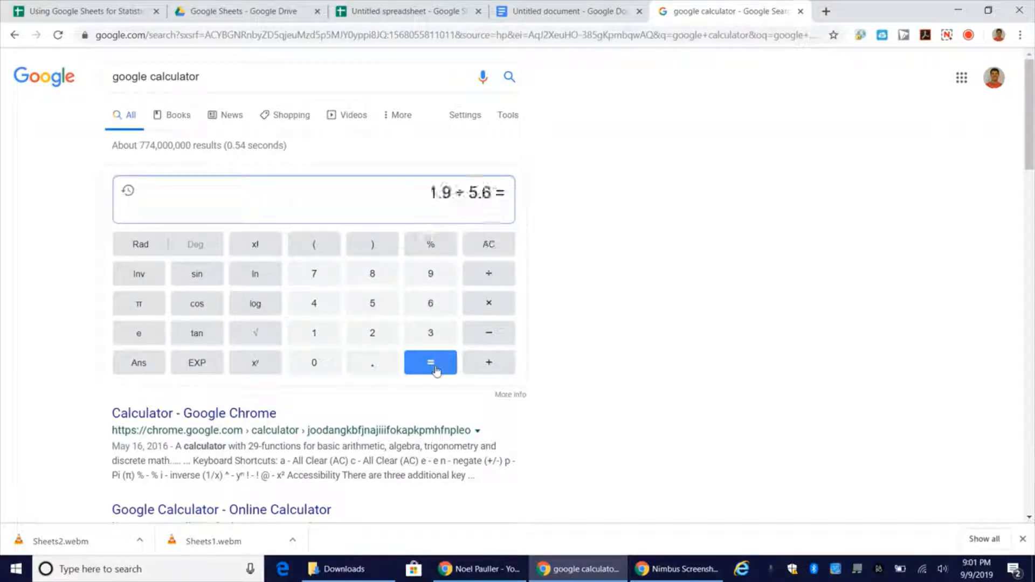
Step: Multiply the quotient by 100 to express the ΔTfist standard deviation as a percentage of its average
left_click(481, 303)
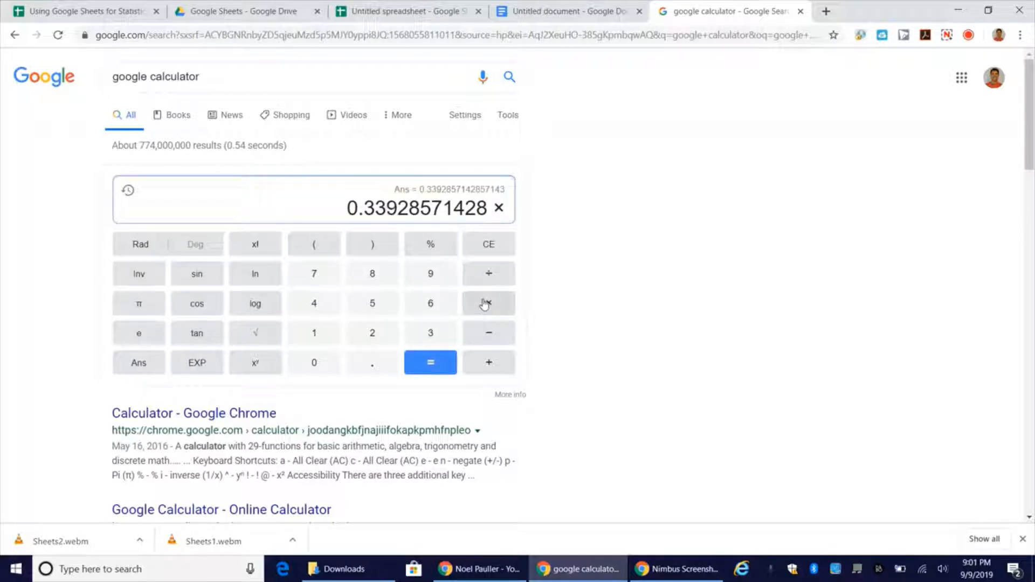
left_click(310, 334)
left_click(313, 364)
left_click(314, 364)
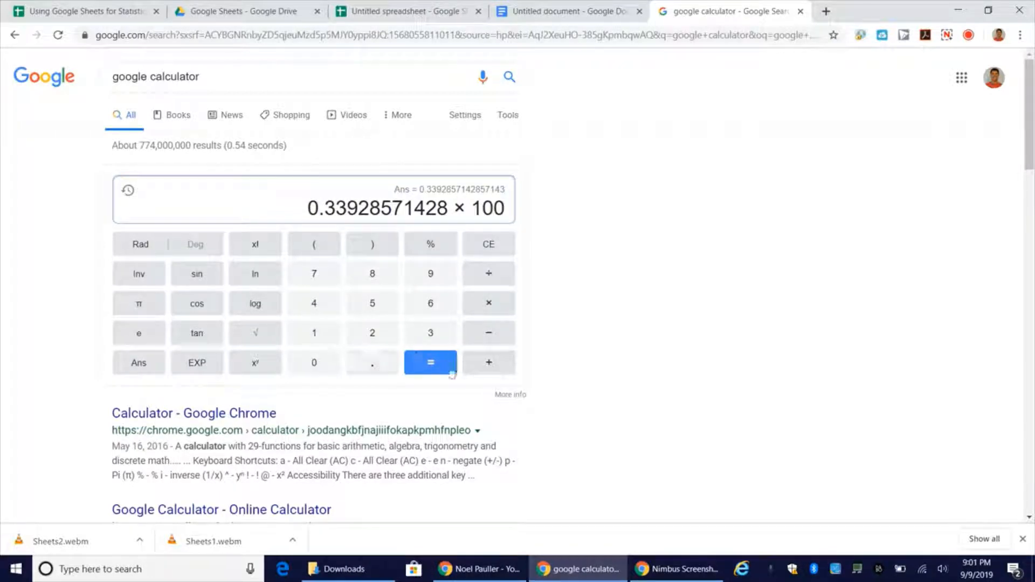
left_click(430, 361)
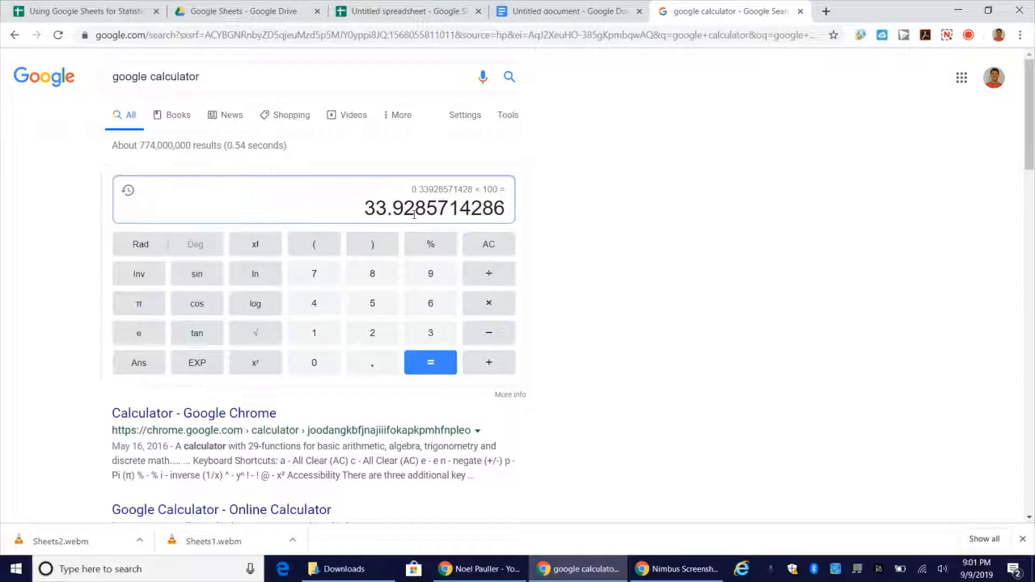
Step: Switch back to the spreadsheet and set the ΔTfist series' percent error bar value to 34
left_click(423, 15)
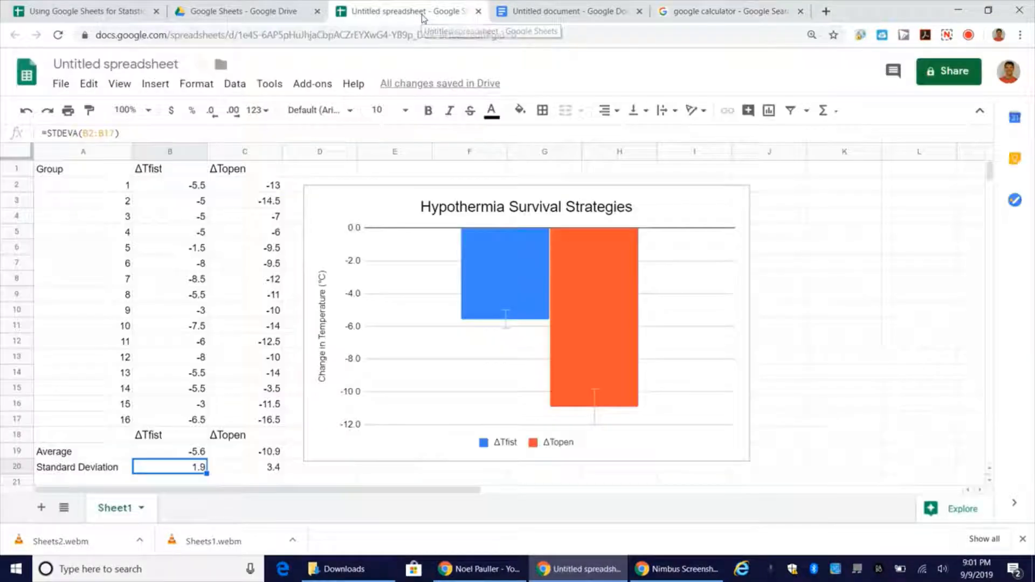
left_click(504, 285)
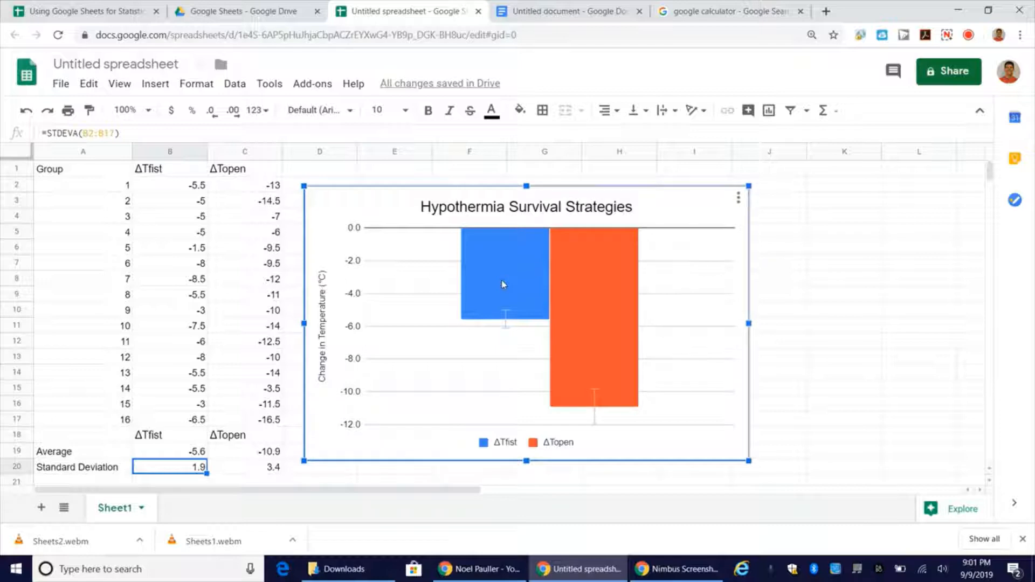
double_click(504, 285)
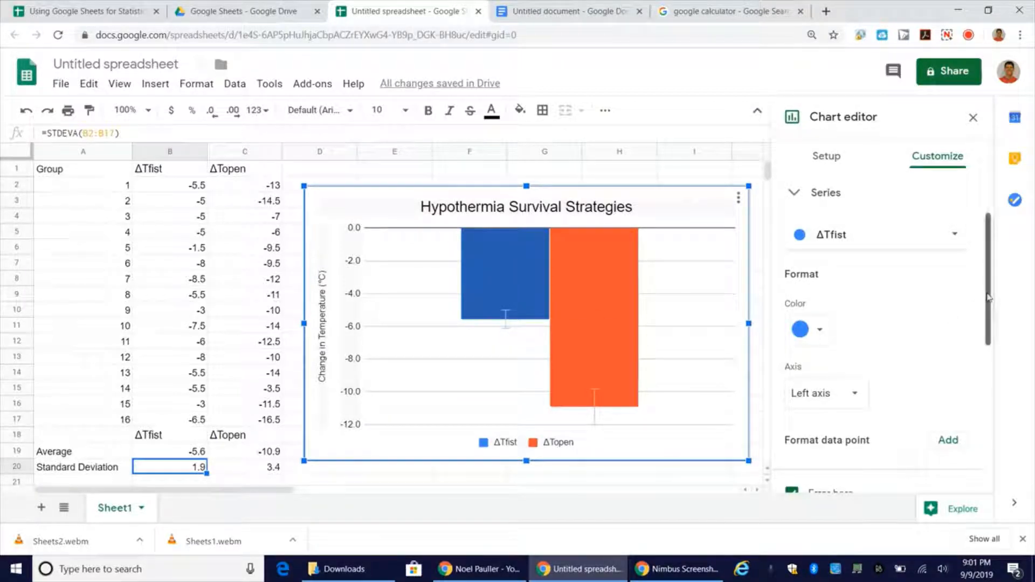
left_click_drag(989, 306, 989, 372)
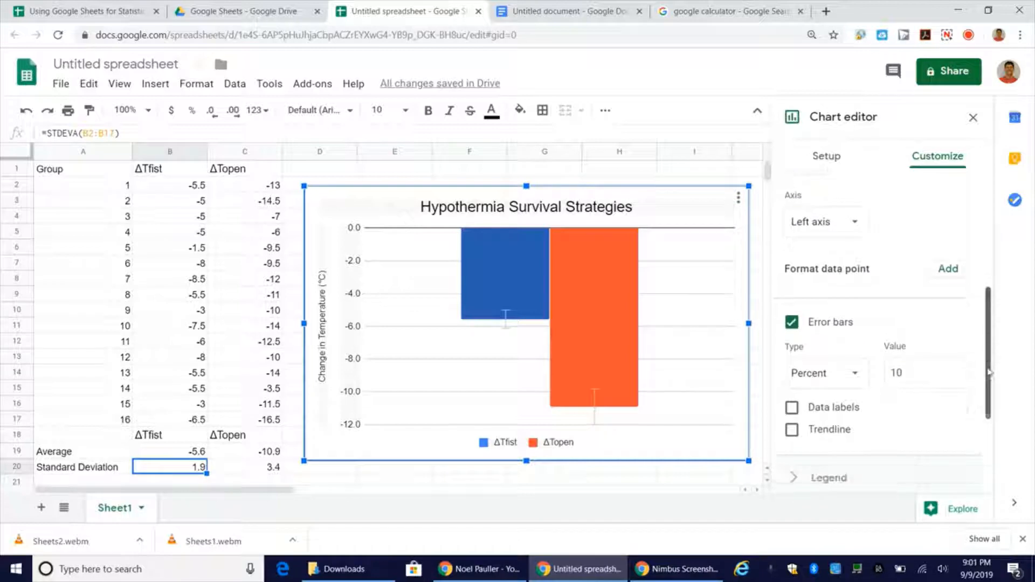
left_click(925, 381)
type("34")
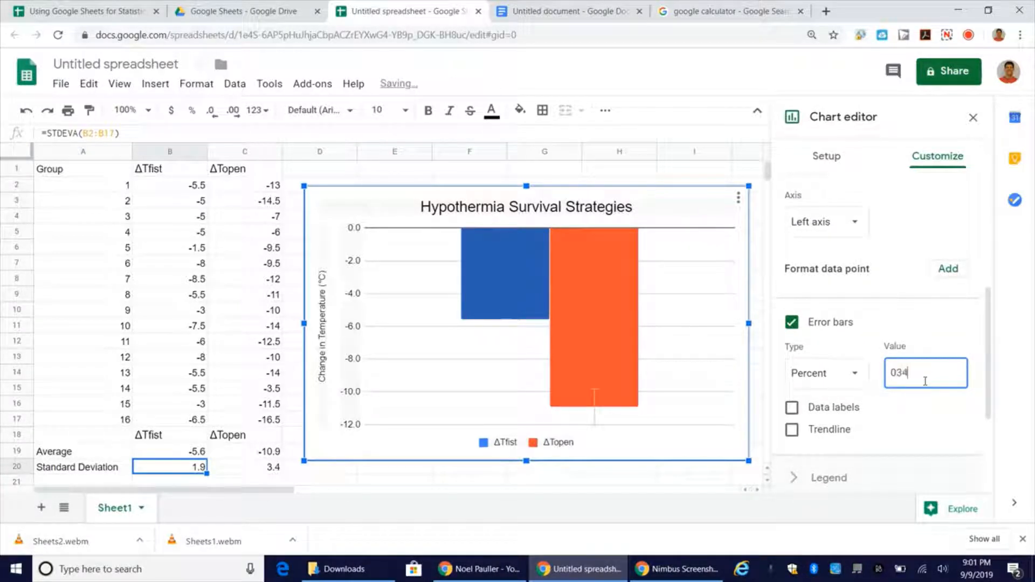
type("034")
Step: Inspect the ΔTopen series' error bar settings, plus its standard deviation and average in rows 20 and 19
left_click(608, 302)
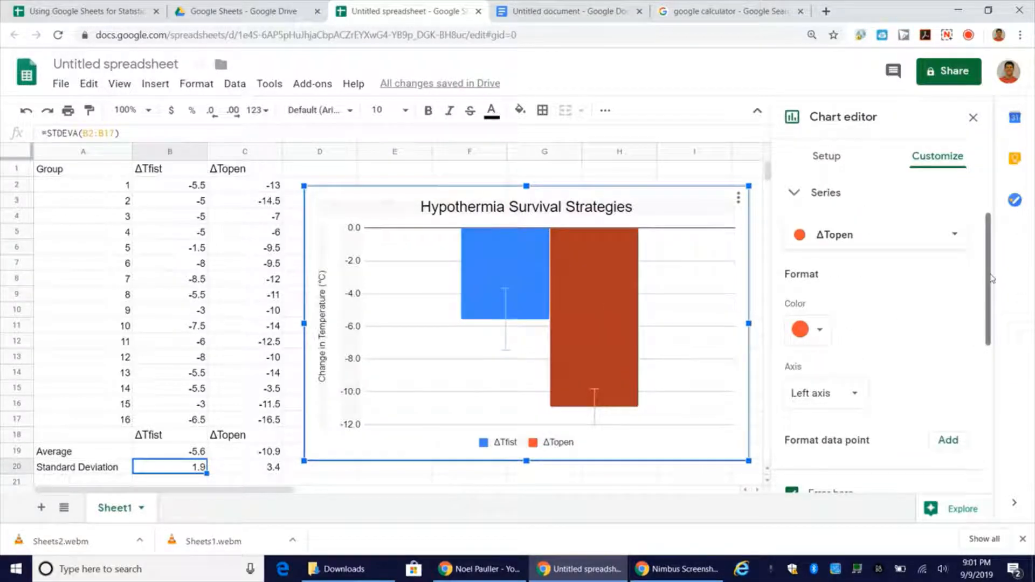
left_click_drag(988, 281, 989, 354)
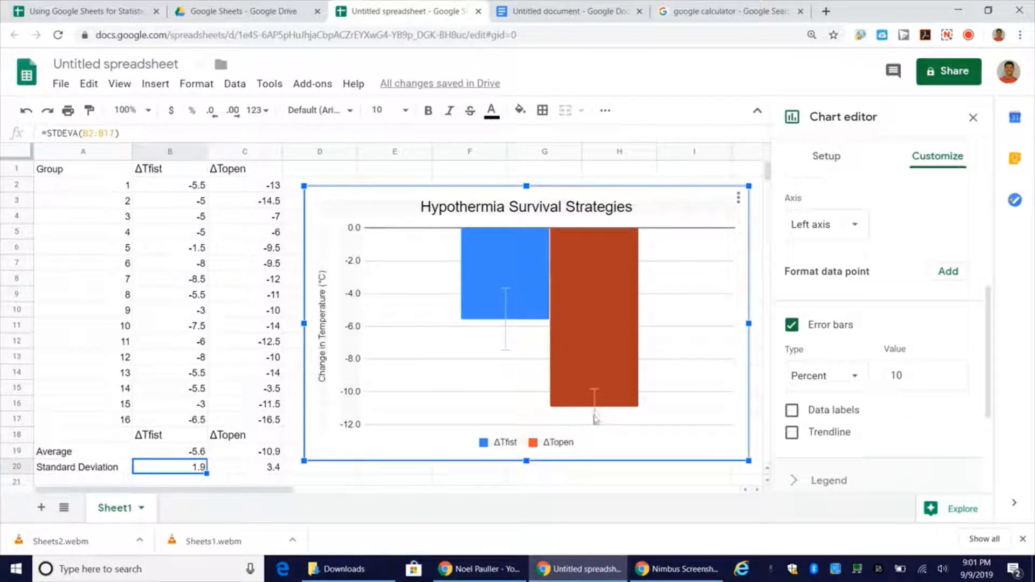
left_click(272, 472)
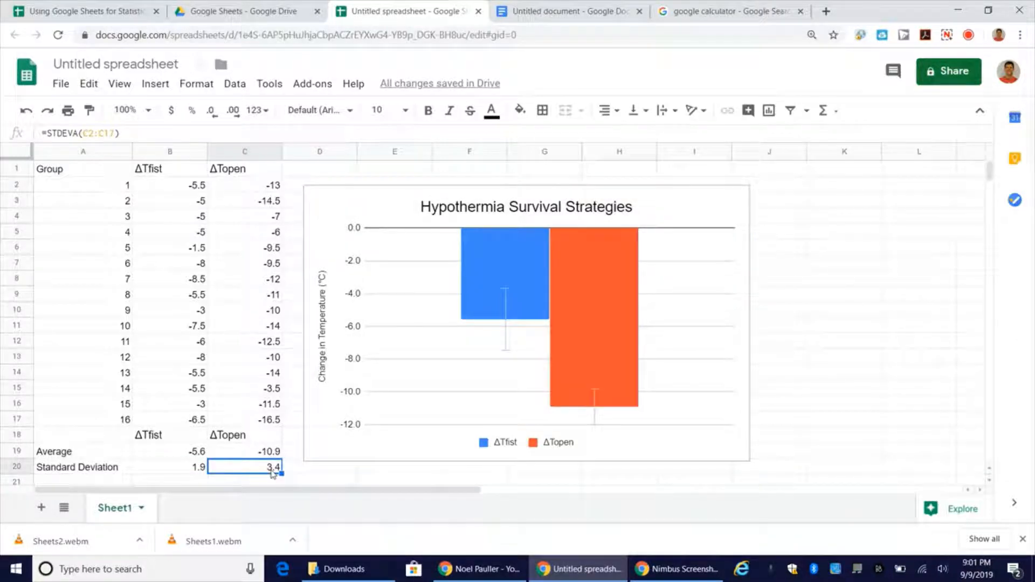
left_click(273, 456)
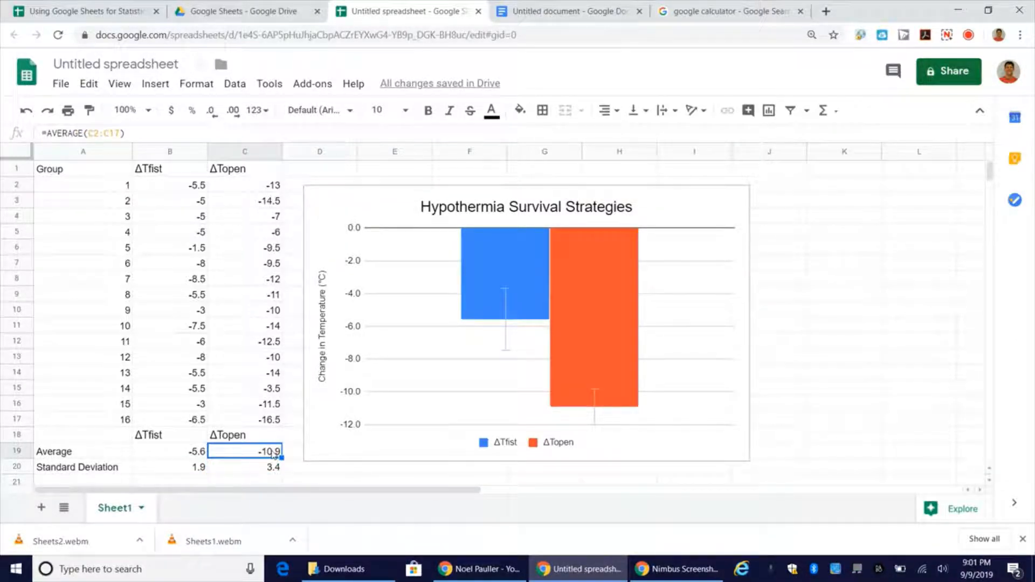
Step: Switch to the Google calculator and divide the ΔTopen standard deviation 3.4 by the average's magnitude 10.9
left_click(756, 12)
left_click(486, 247)
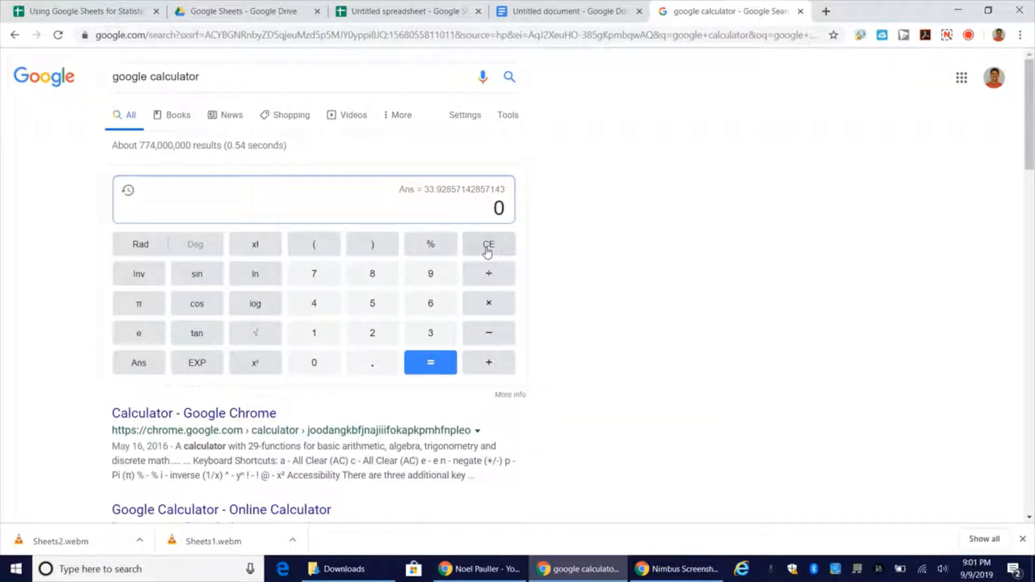
left_click(421, 338)
left_click(386, 364)
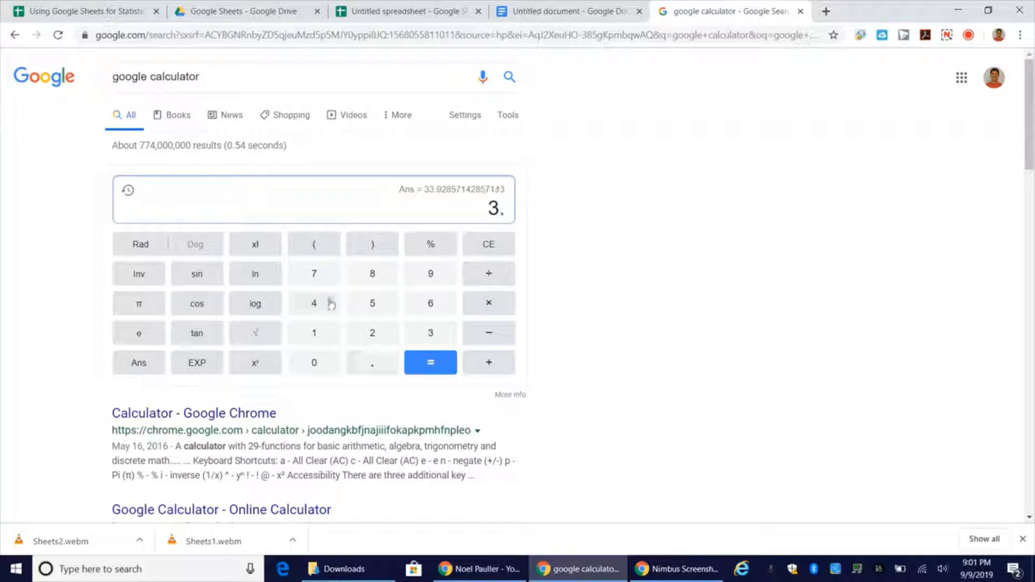
left_click(325, 300)
left_click(474, 278)
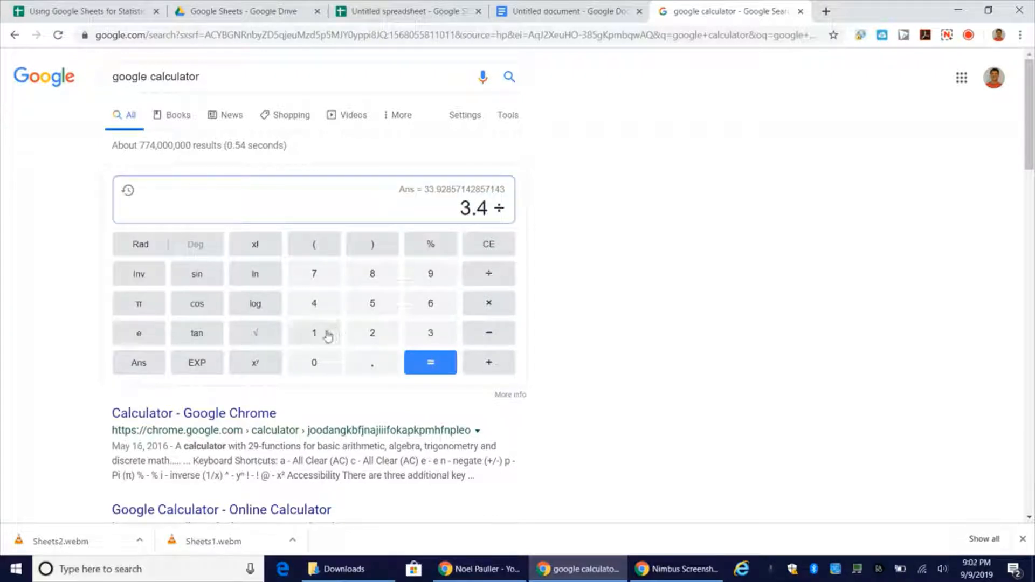
left_click(323, 334)
left_click(318, 362)
left_click(371, 366)
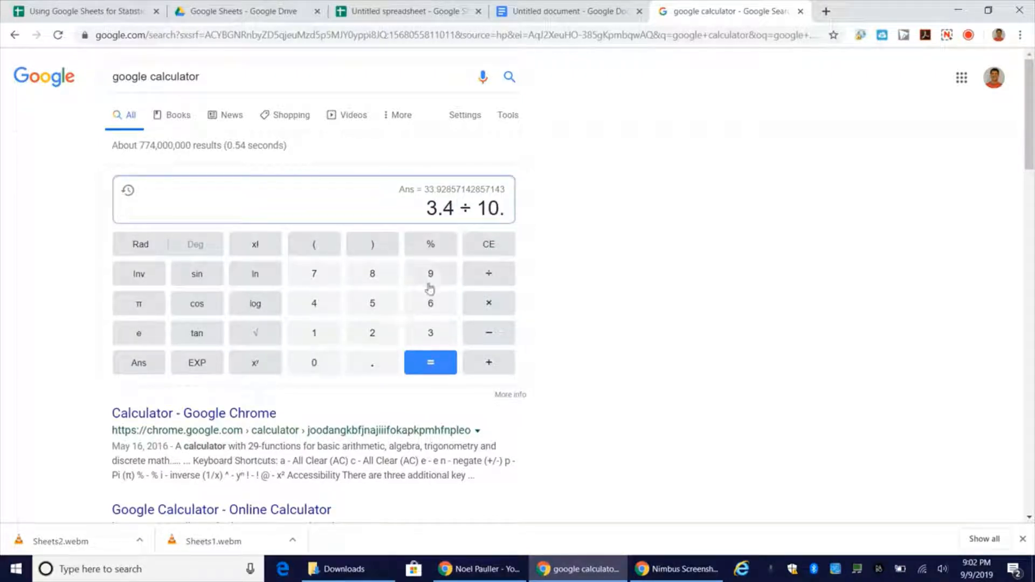
left_click(429, 276)
left_click(430, 365)
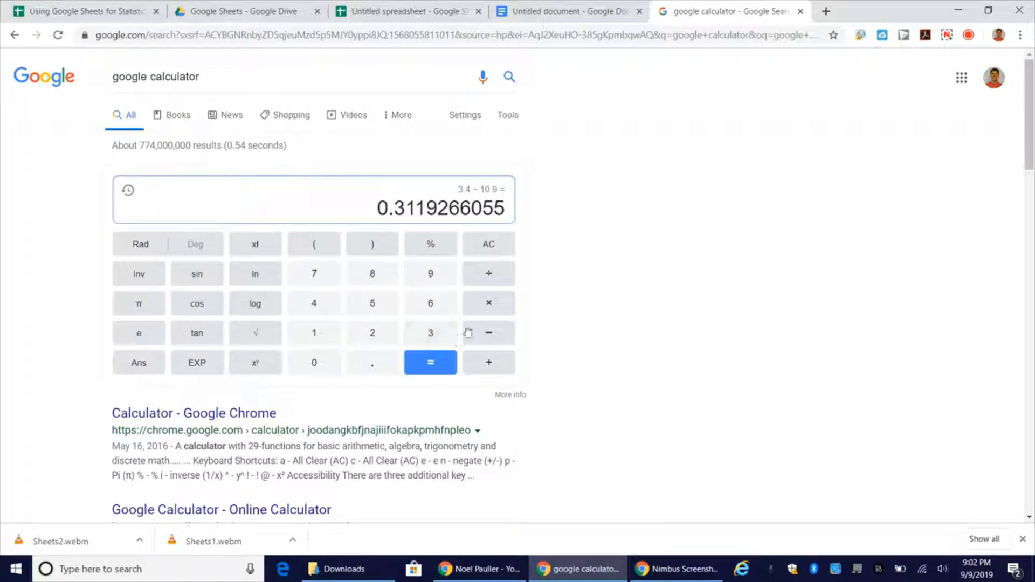
Step: Multiply the quotient by 100 to express the ΔTopen standard deviation as a percentage of its average
left_click(482, 304)
left_click(327, 337)
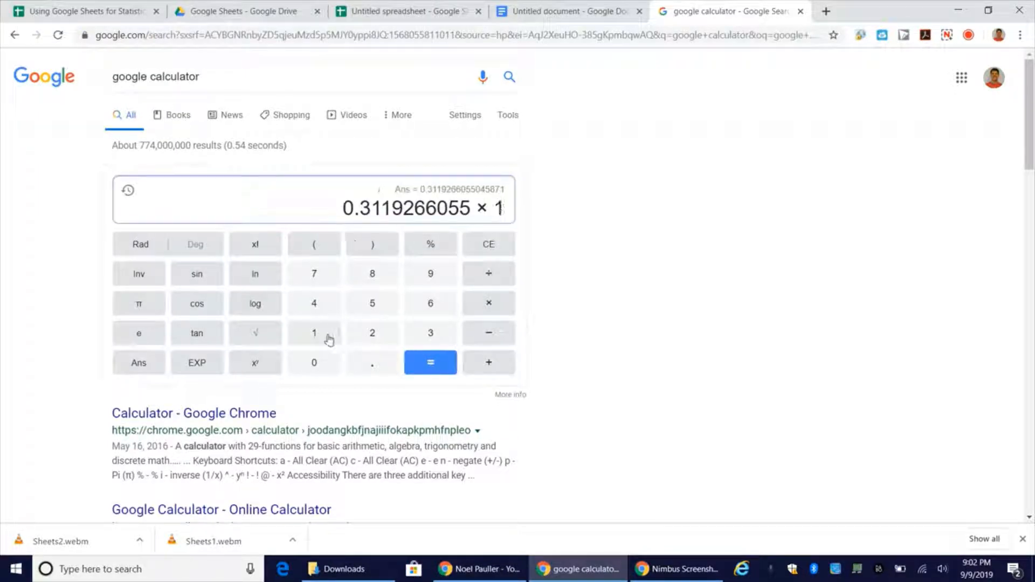
left_click(319, 365)
left_click(319, 364)
left_click(439, 365)
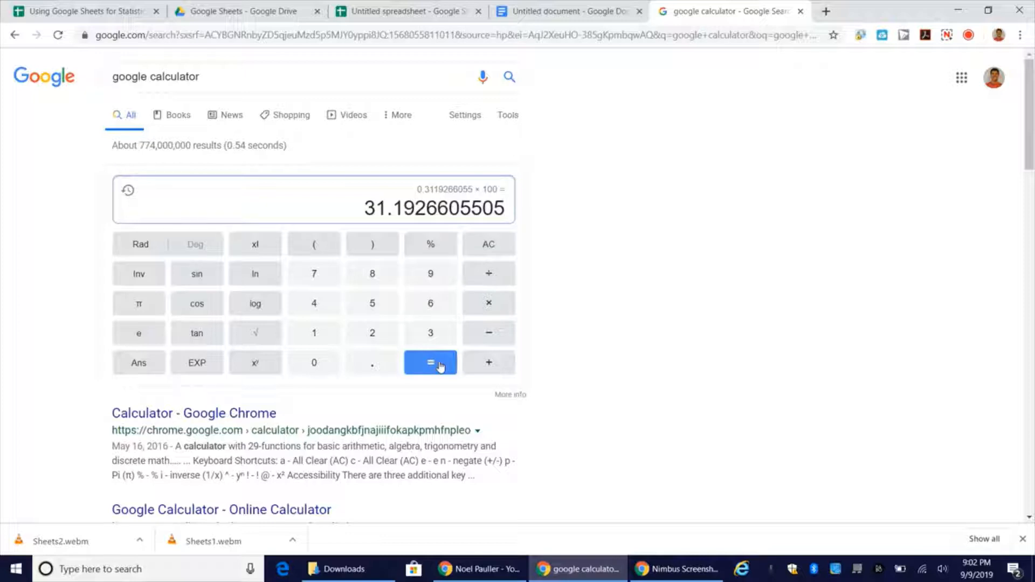
Step: Return to the spreadsheet chart and set the ΔTopen series' percent error bar value to 31
left_click(411, 13)
double_click(619, 335)
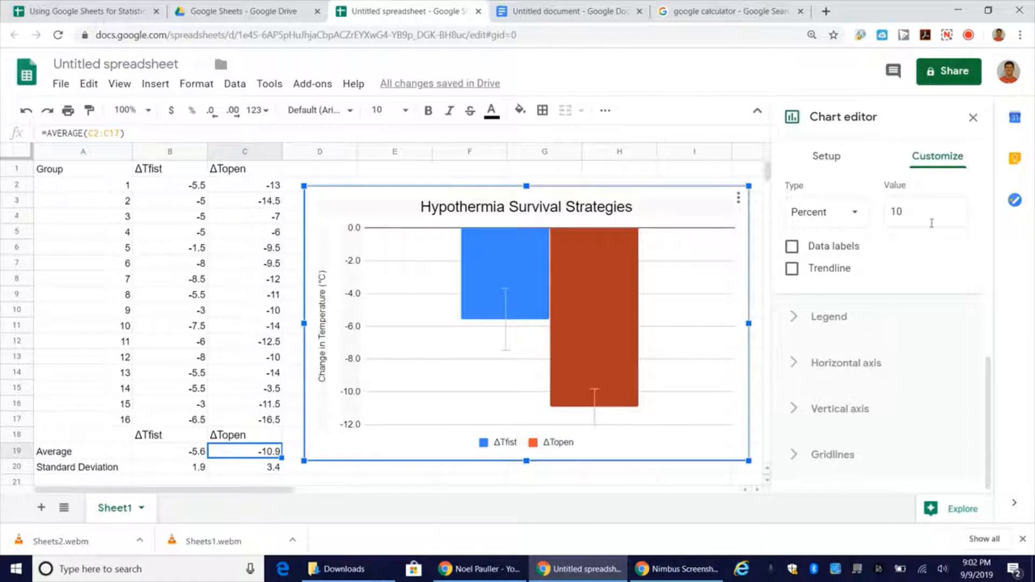
left_click(925, 214)
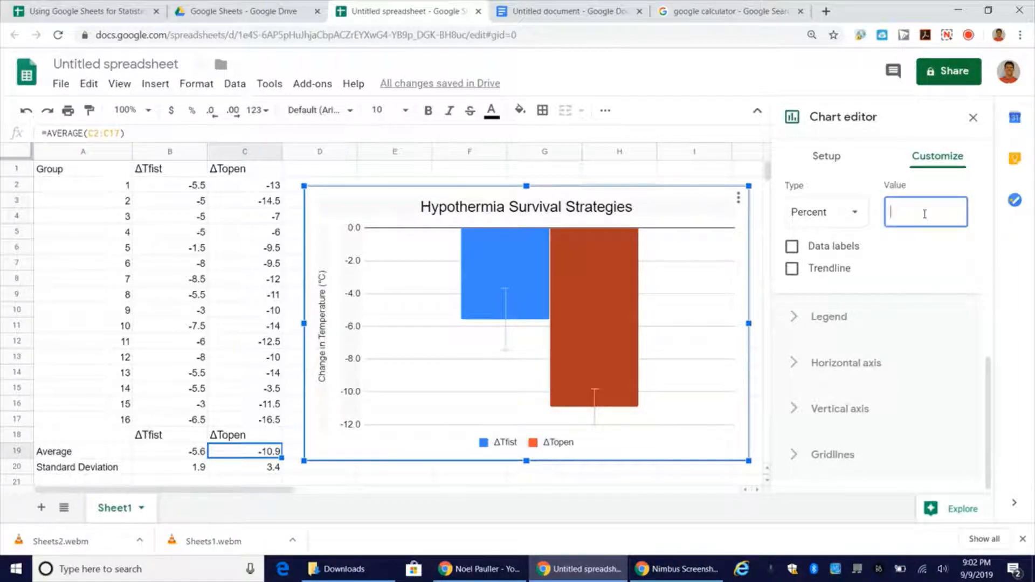
type("0")
key("BackSpace")
key("BackSpace")
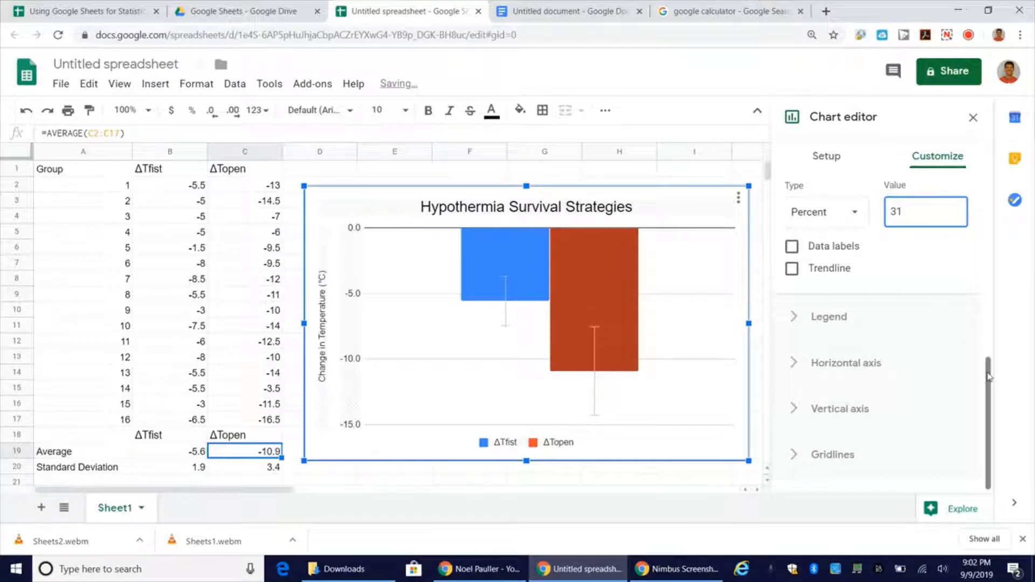
left_click_drag(988, 370, 988, 335)
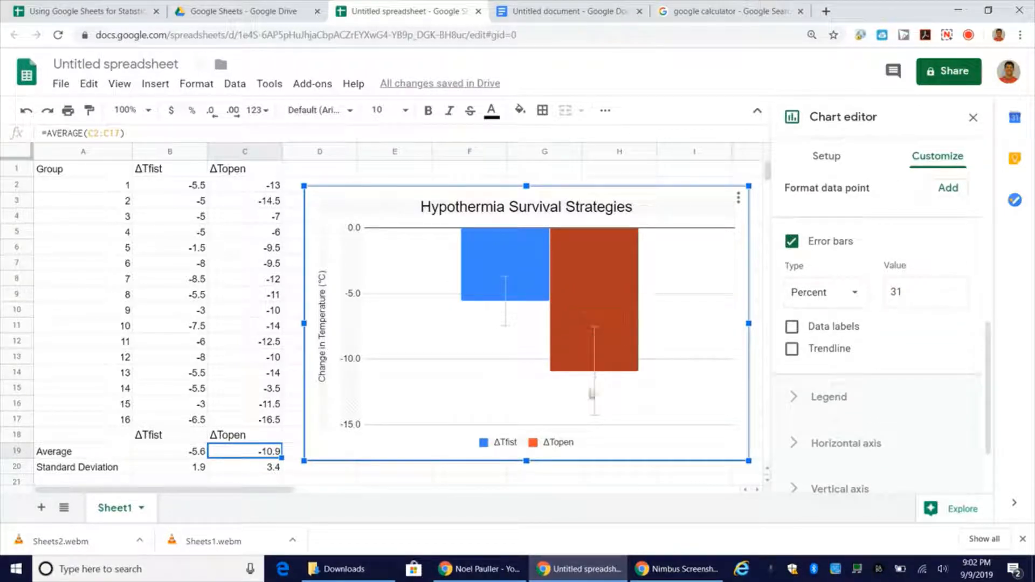